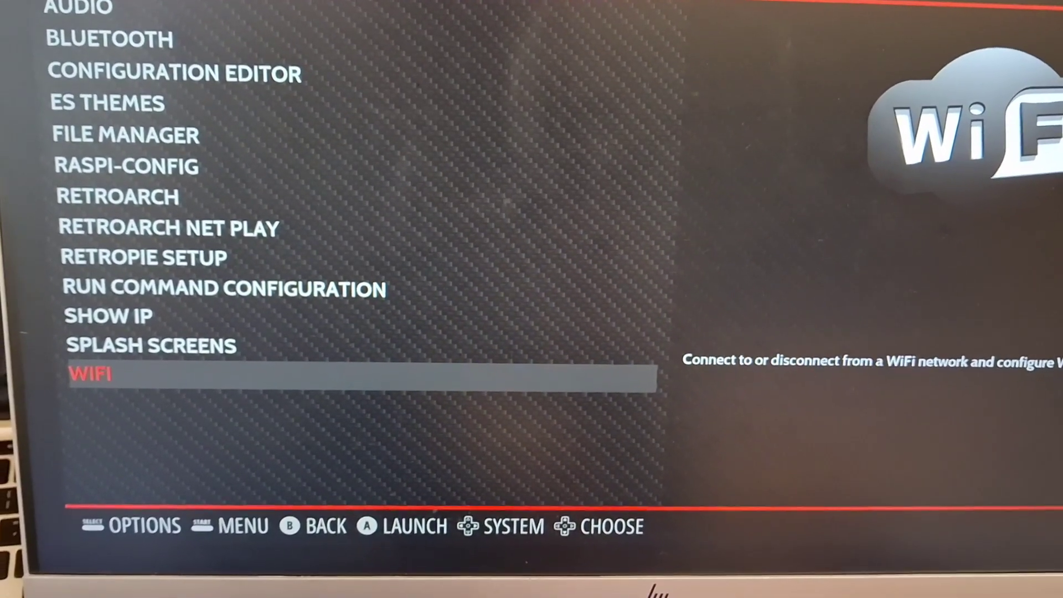
- Display the RetroPie system's current IP address using Show IP
{"action": "key", "text": "Up"}
{"action": "key", "text": "Up"}
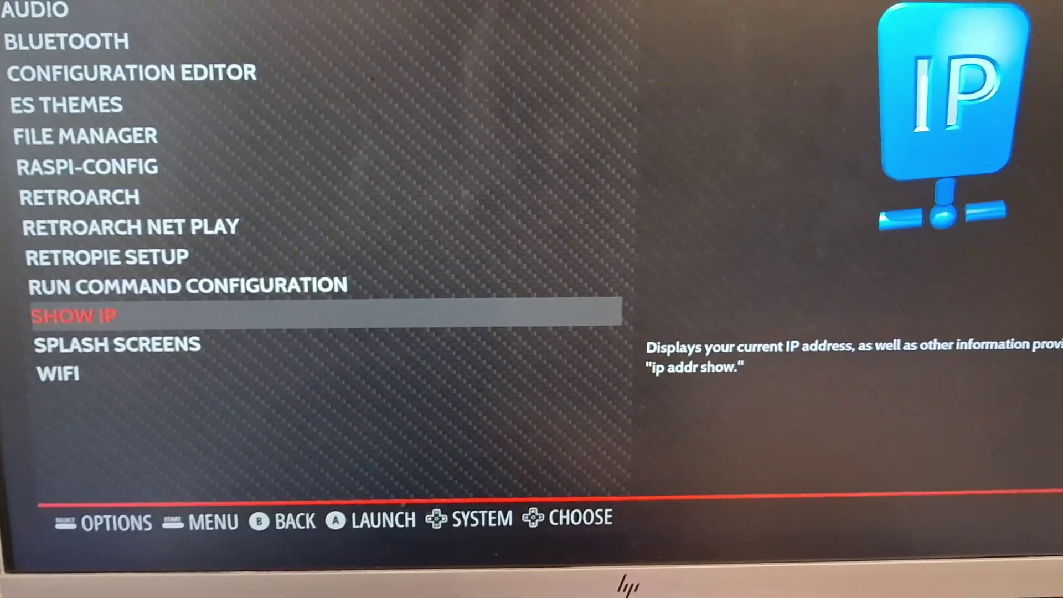
{"action": "key", "text": "Return"}
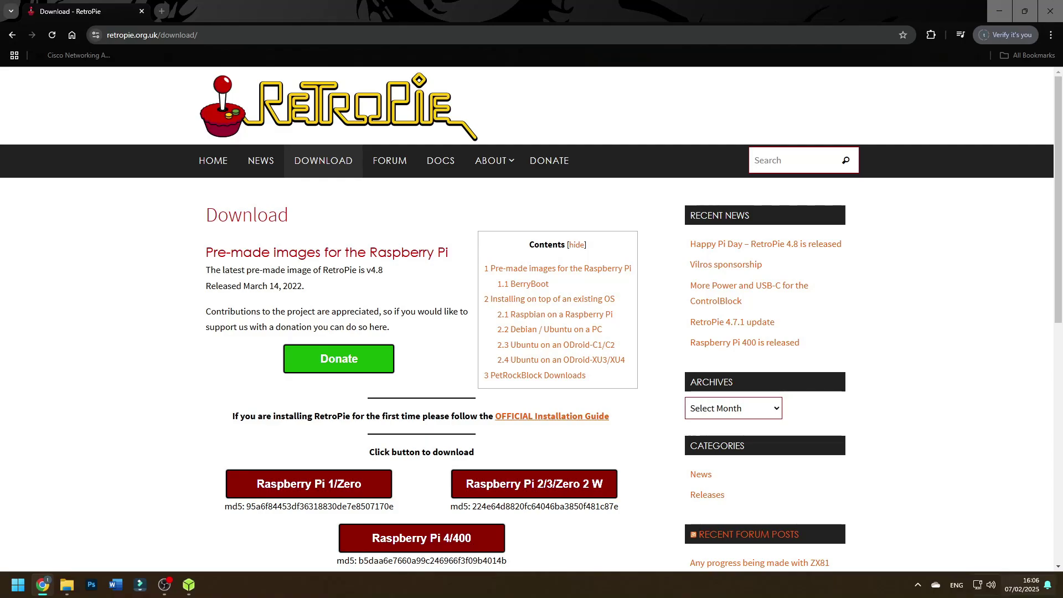
- Open the Network location in File Explorer on the PC and enter \\192.168.1.86 as the address
{"action": "left_click", "coordinate": [67, 585]}
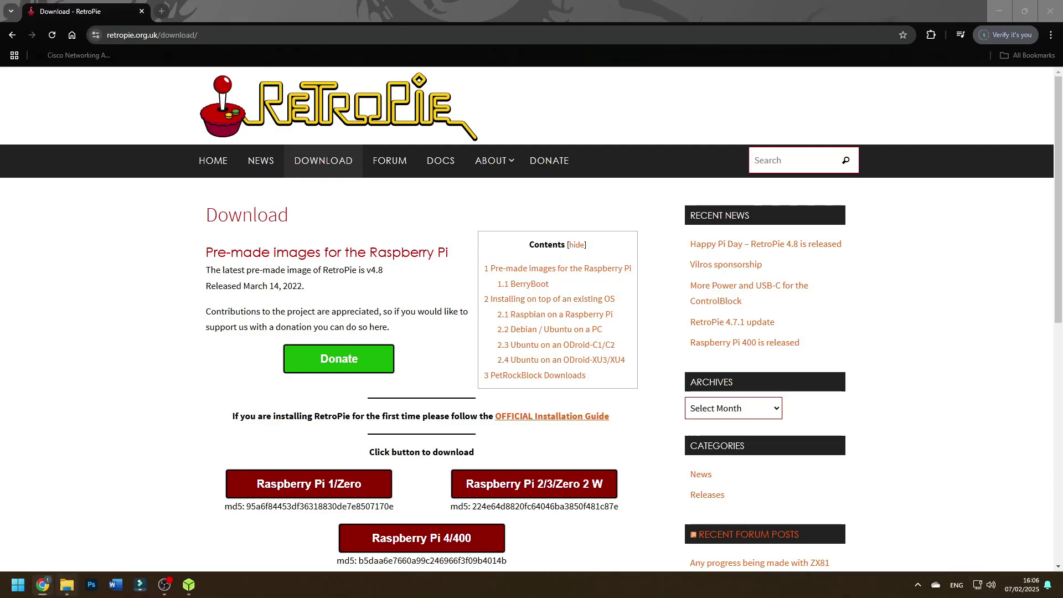
{"action": "left_click", "coordinate": [258, 403]}
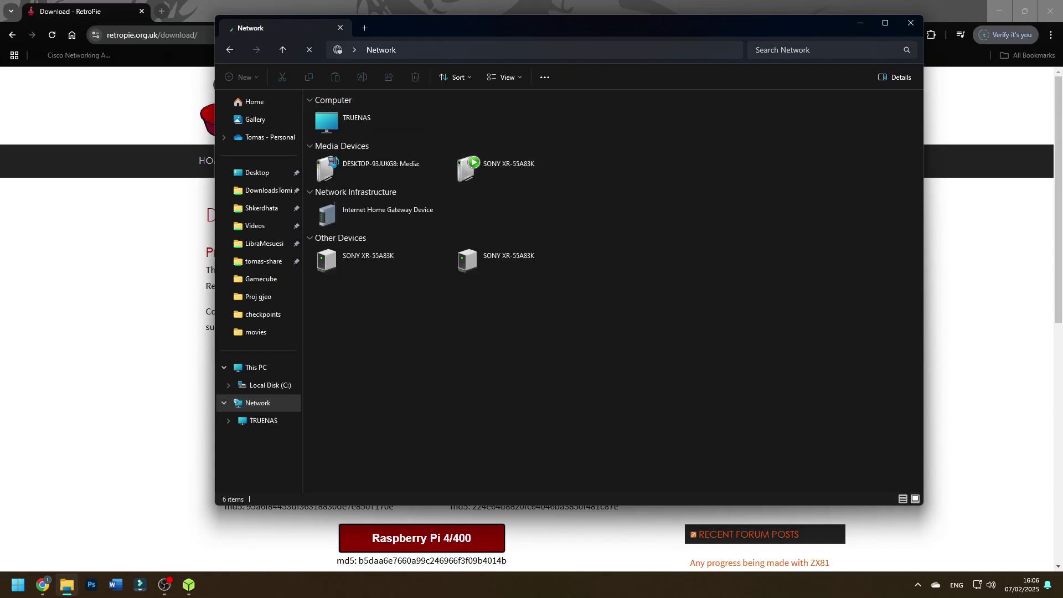
{"action": "left_click", "coordinate": [388, 49]}
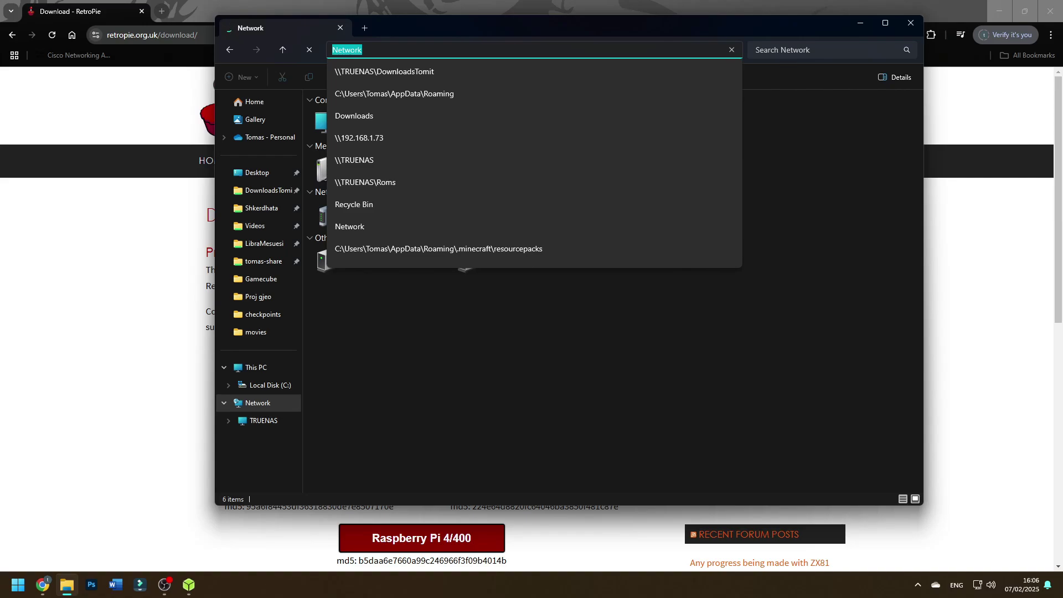
{"action": "type", "text": "192.168.1.86"}
{"action": "key", "text": "Return"}
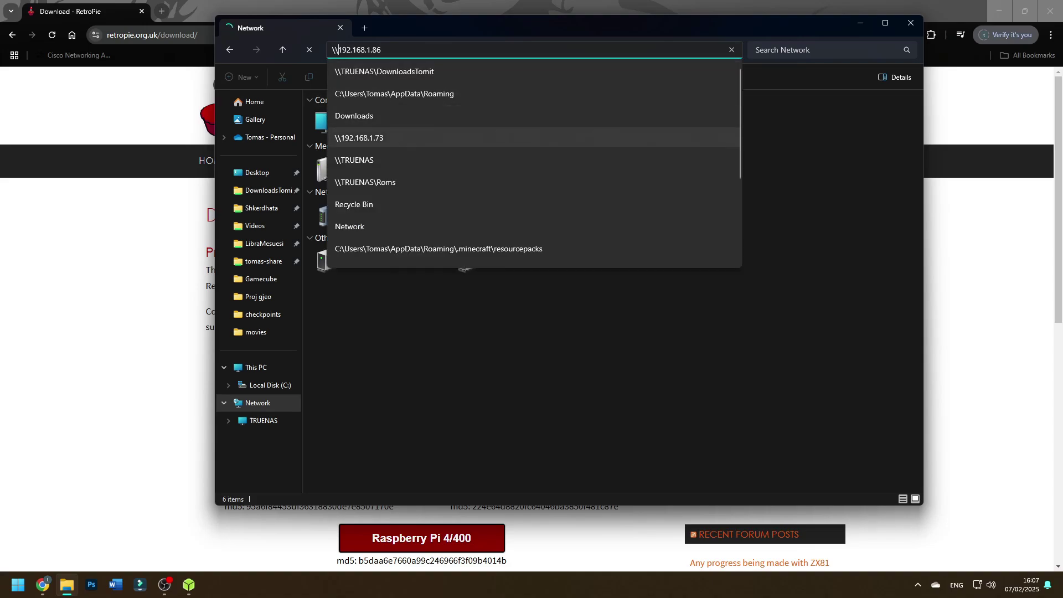
{"action": "key", "text": "Escape"}
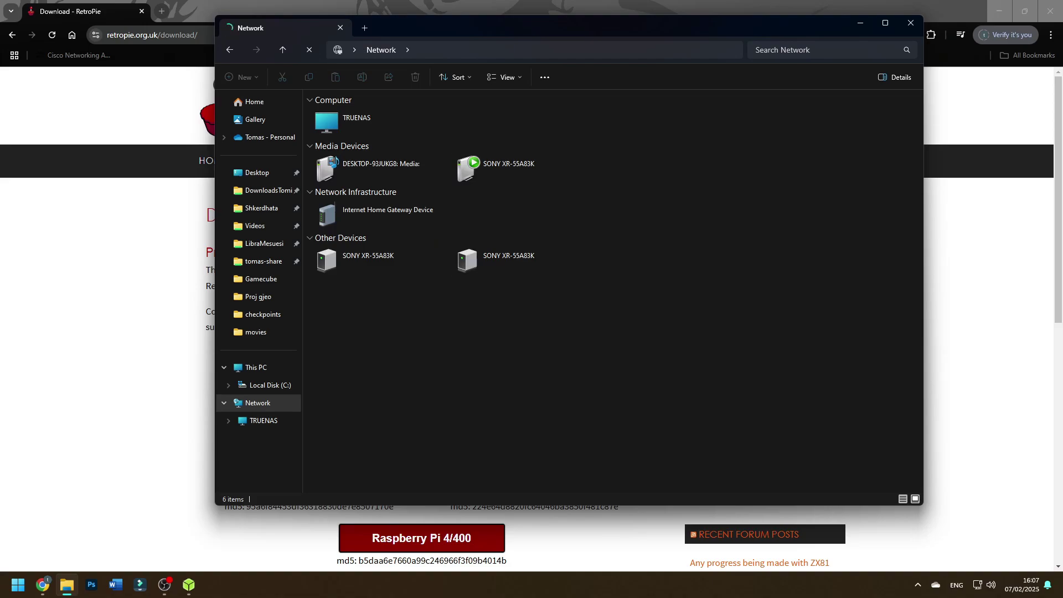
- Try again to reach the RetroPie device by its network address \\192.168.1.86
{"action": "key", "text": "F4"}
{"action": "type", "text": "\\\\"}
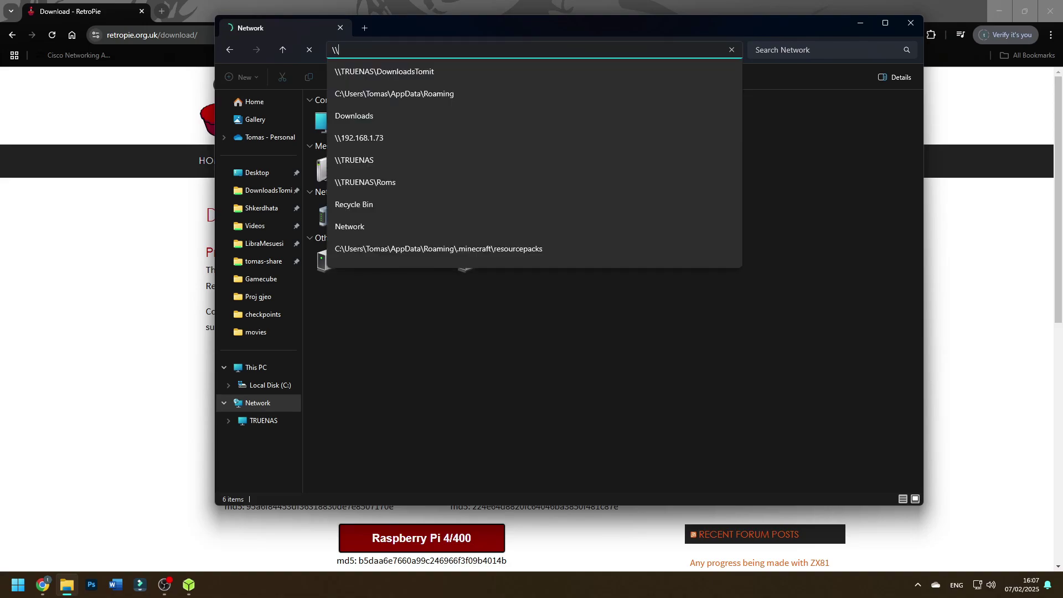
{"action": "type", "text": "192.168.1.85"}
{"action": "key", "text": "BackSpace"}
{"action": "type", "text": "6"}
{"action": "key", "text": "Return"}
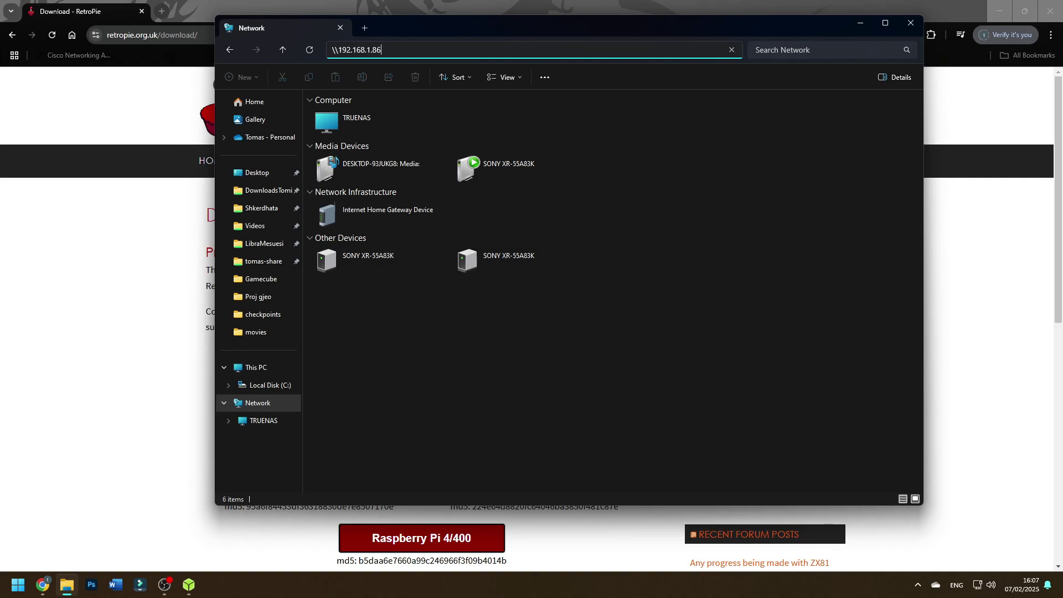
{"action": "key", "text": "Escape"}
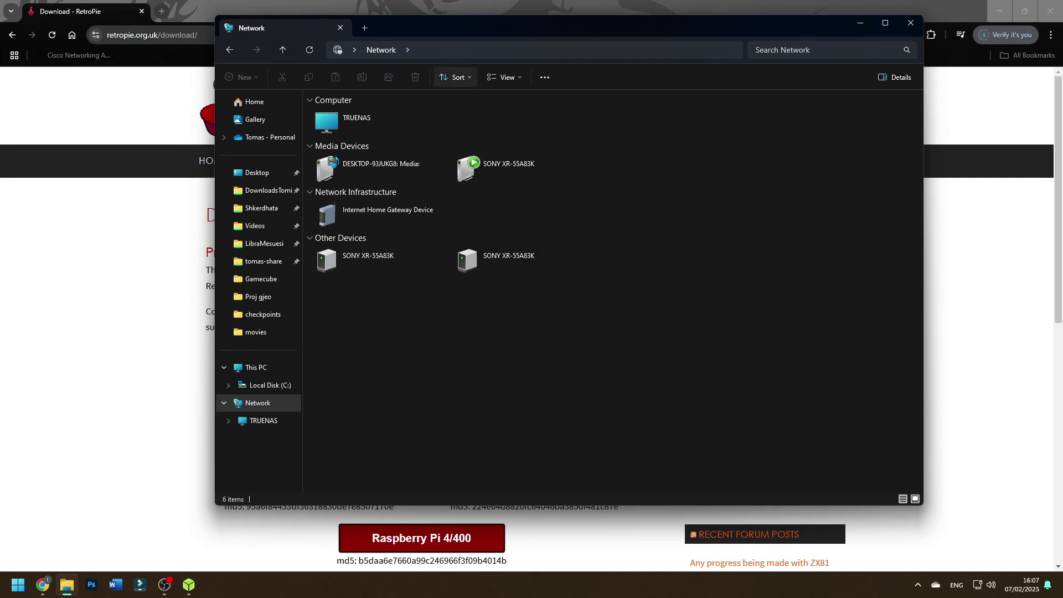
- Open the RetroPie device's shared folders through the network path \\RETROPIE
{"action": "key", "text": "alt+d"}
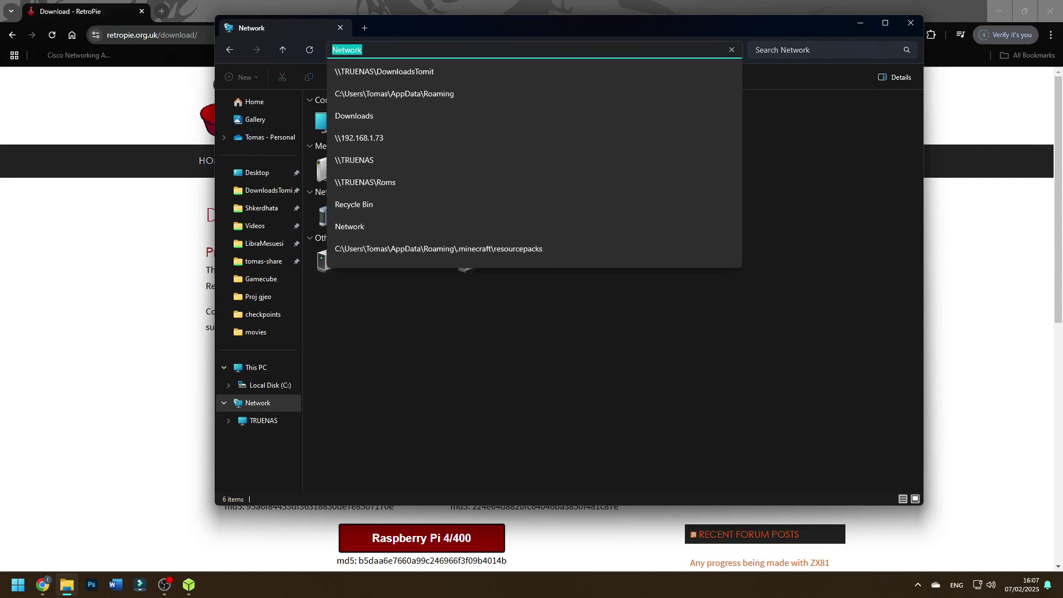
{"action": "type", "text": "\\\\"}
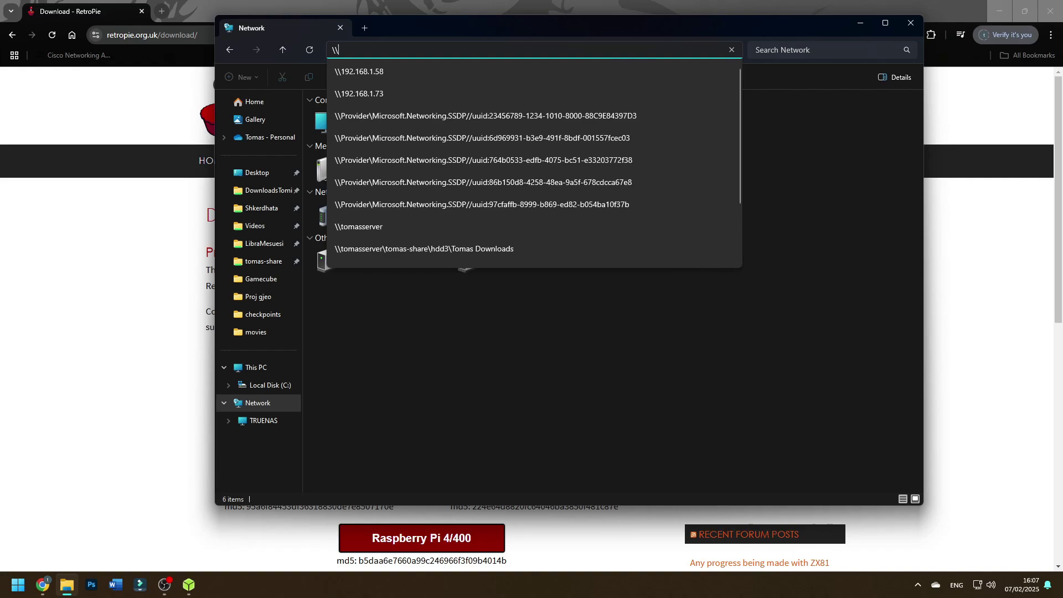
{"action": "type", "text": "RETOPIE"}
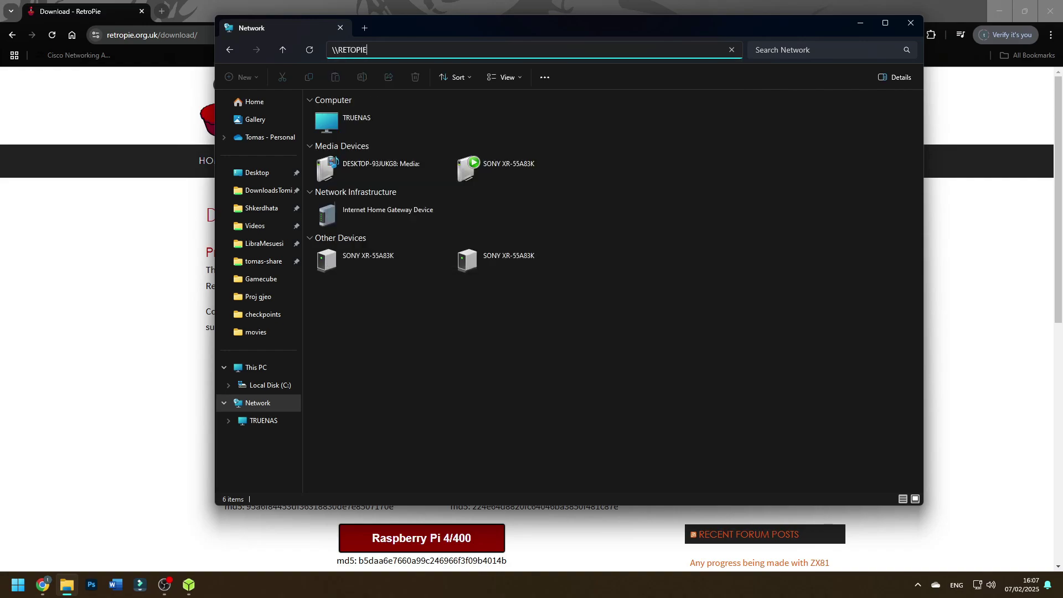
{"action": "key", "text": "BackSpace"}
{"action": "key", "text": "BackSpace"}
{"action": "key", "text": "BackSpace"}
{"action": "key", "text": "BackSpace"}
{"action": "type", "text": "ROPIE"}
{"action": "key", "text": "Return"}
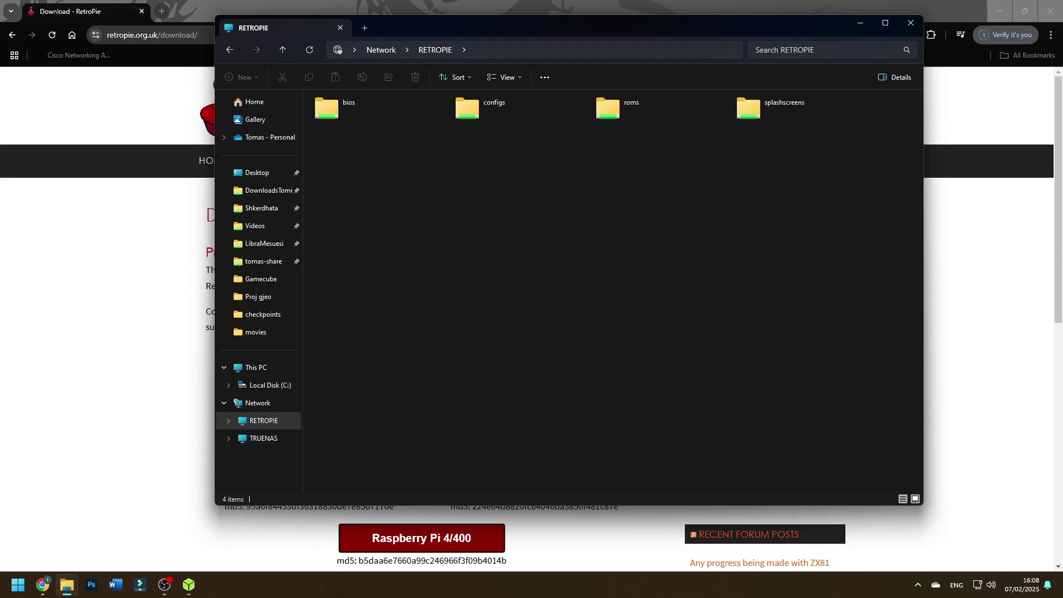
- Look inside the bios and configs folders of the RETROPIE share and return to its root
{"action": "double_click", "coordinate": [327, 107]}
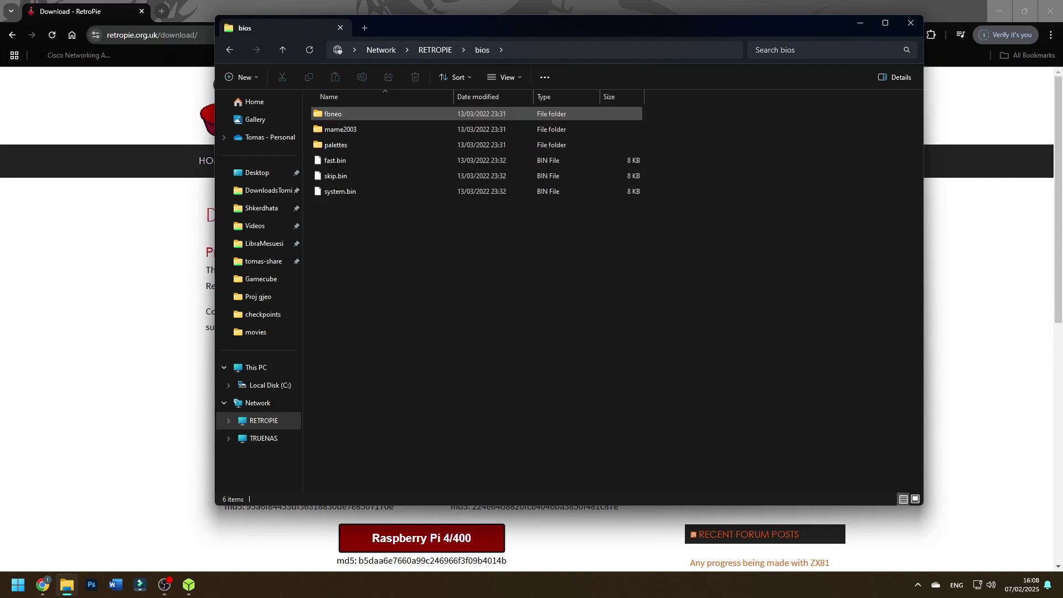
{"action": "key", "text": "alt+Left"}
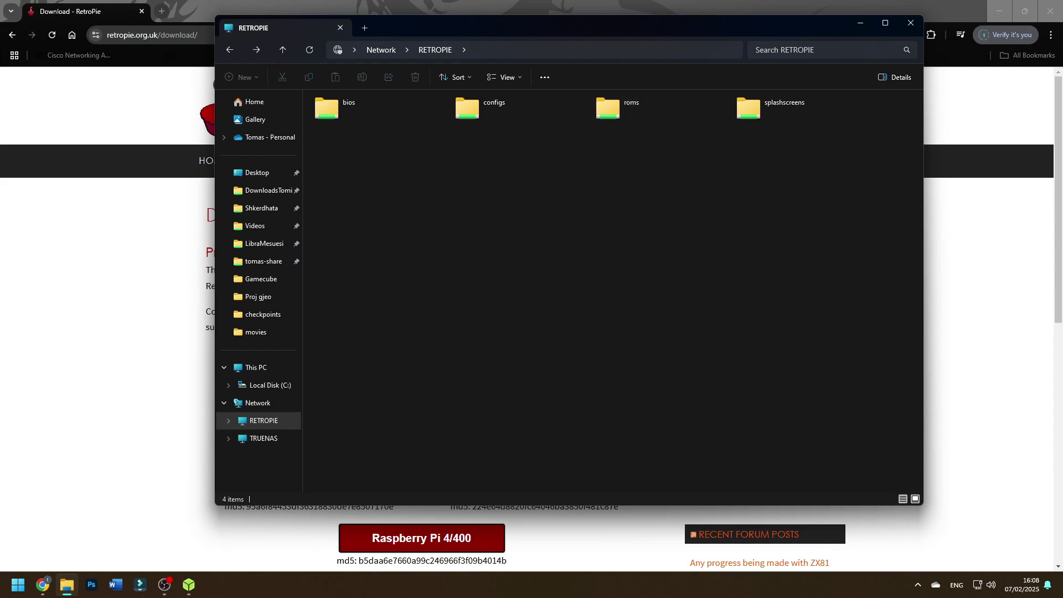
{"action": "double_click", "coordinate": [467, 108]}
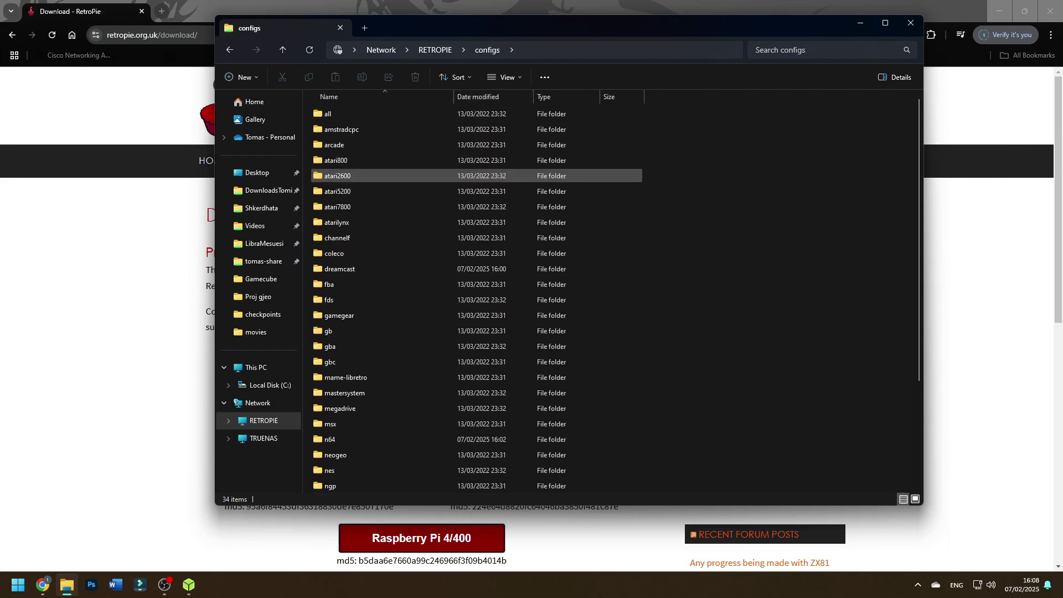
{"action": "scroll", "coordinate": [388, 173], "scroll_direction": "down", "scroll_amount": 2}
{"action": "key", "text": "alt+Left"}
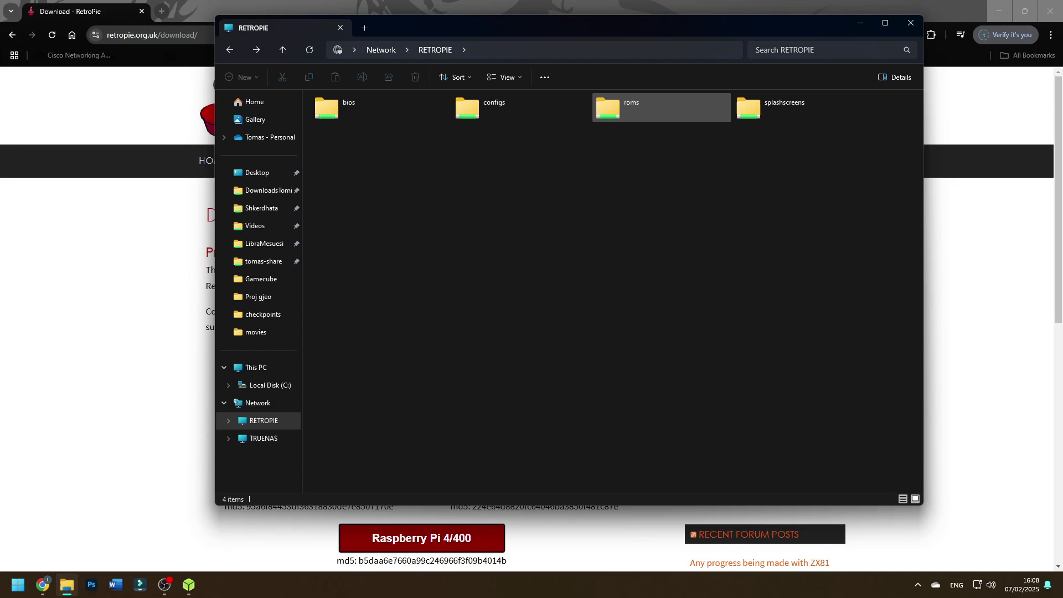
- Open the roms folder on the RETROPIE share and look through its console subfolders
{"action": "double_click", "coordinate": [631, 108]}
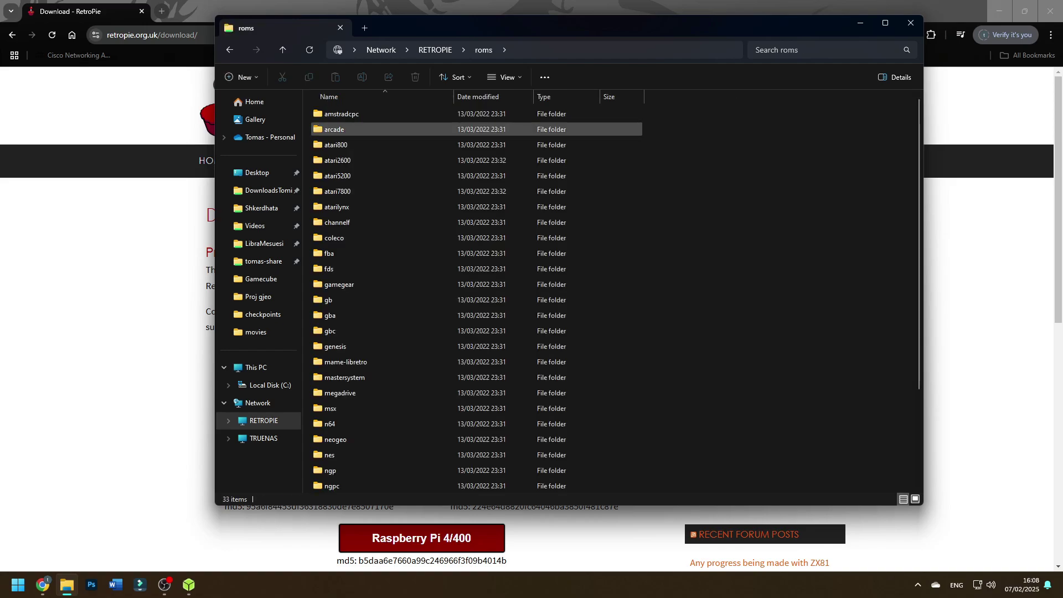
{"action": "scroll", "coordinate": [443, 223], "scroll_direction": "down", "scroll_amount": 3}
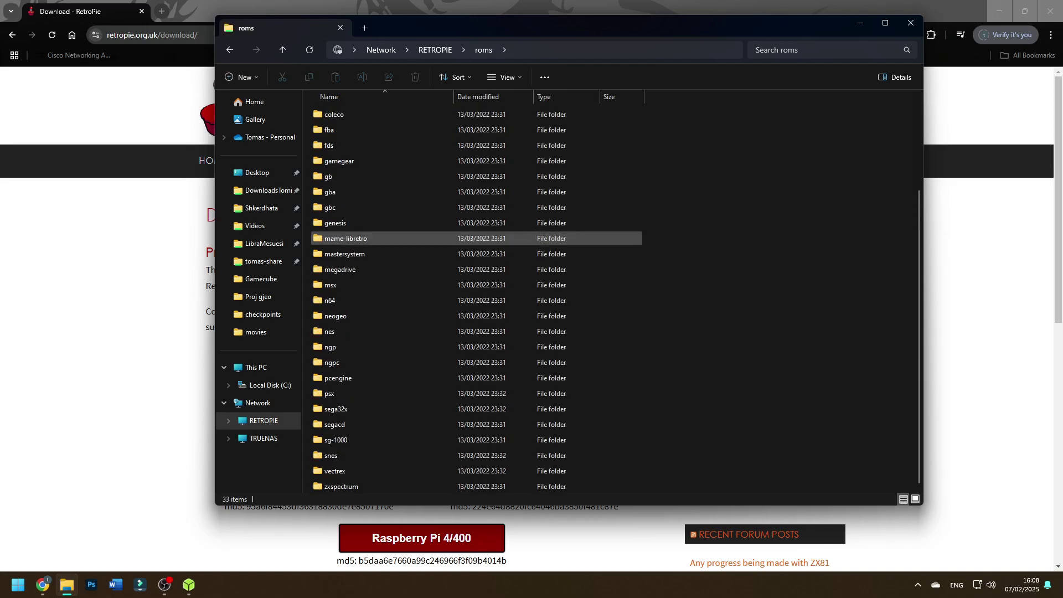
{"action": "scroll", "coordinate": [443, 238], "scroll_direction": "up", "scroll_amount": 3}
{"action": "scroll", "coordinate": [443, 237], "scroll_direction": "down", "scroll_amount": 3}
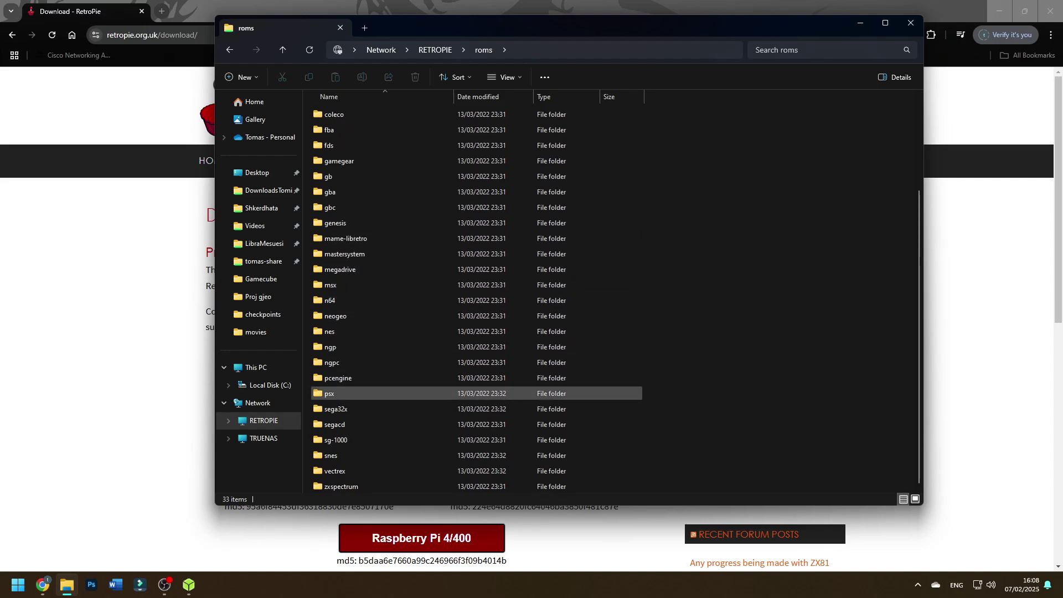
{"action": "scroll", "coordinate": [388, 393], "scroll_direction": "up", "scroll_amount": 3}
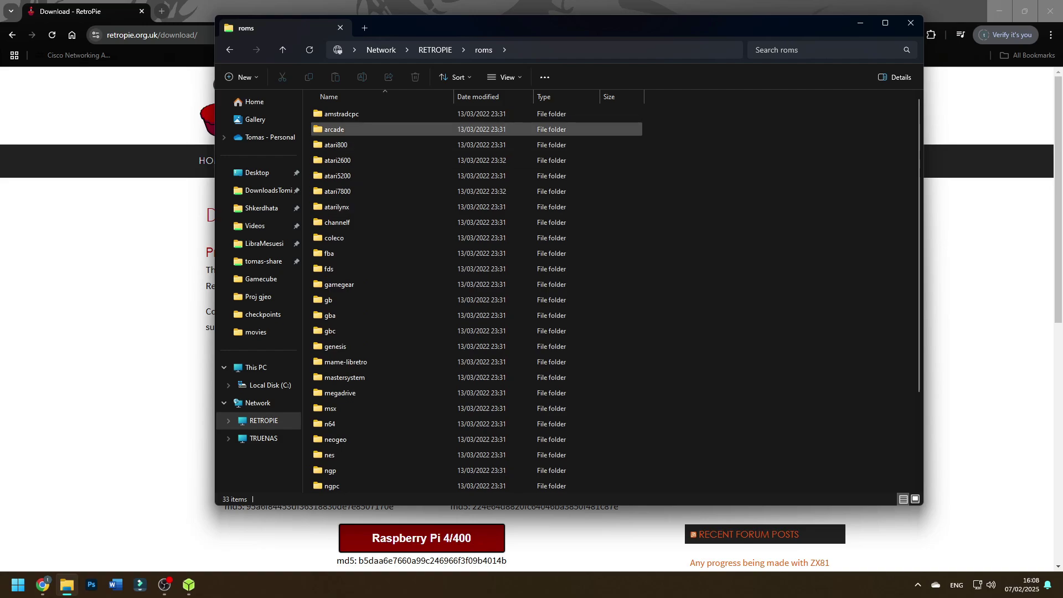
- Highlight the gb, gba and gbc folders, look over the remaining console folders, and clear the selection
{"action": "left_click_drag", "start_coordinate": [388, 145], "coordinate": [440, 335]}
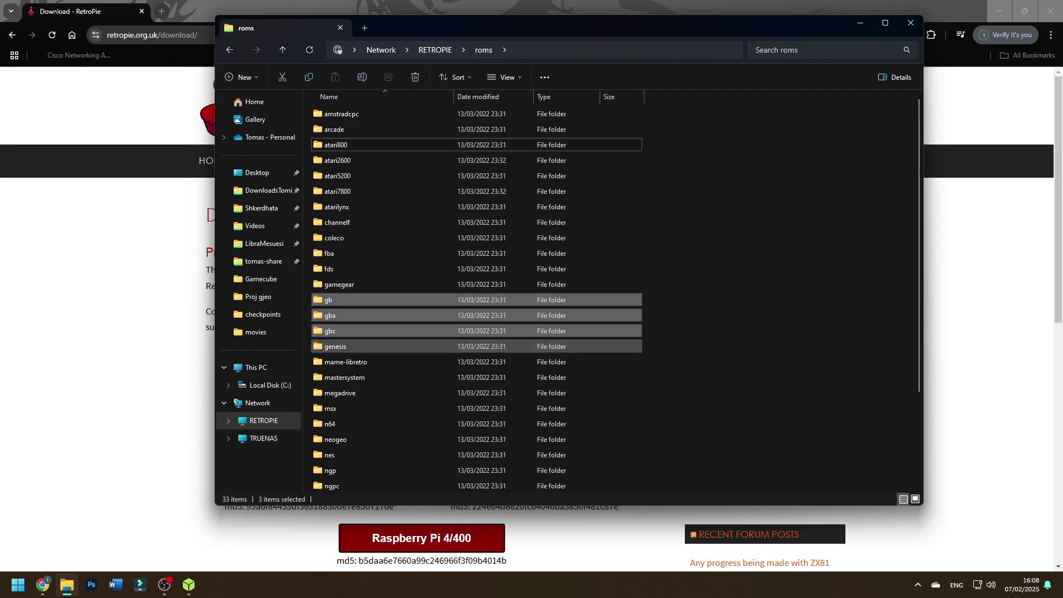
{"action": "scroll", "coordinate": [410, 347], "scroll_direction": "down", "scroll_amount": 2}
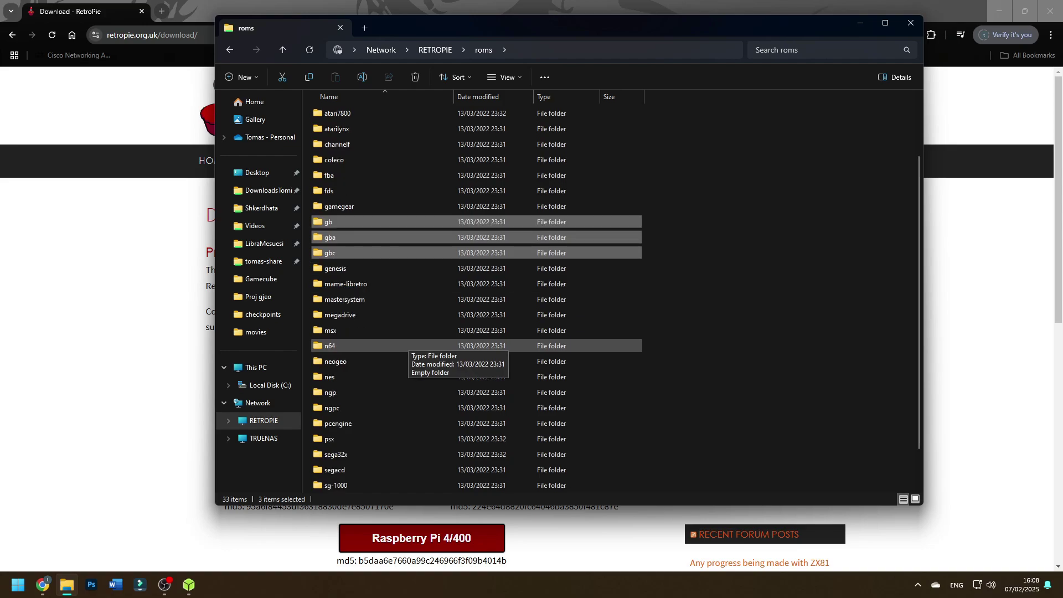
{"action": "scroll", "coordinate": [449, 346], "scroll_direction": "down", "scroll_amount": 1}
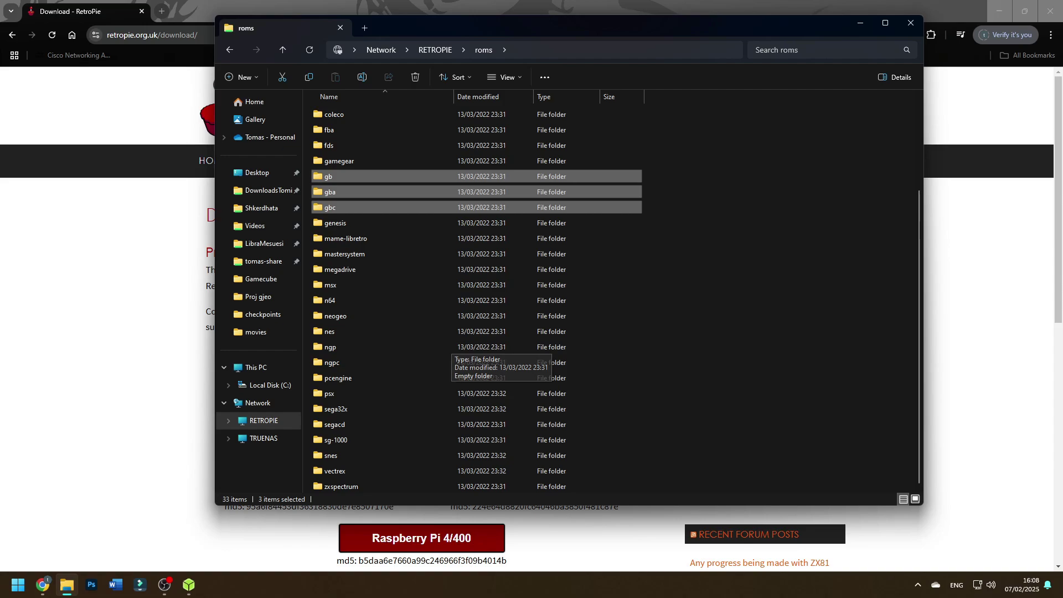
{"action": "left_click", "coordinate": [720, 276]}
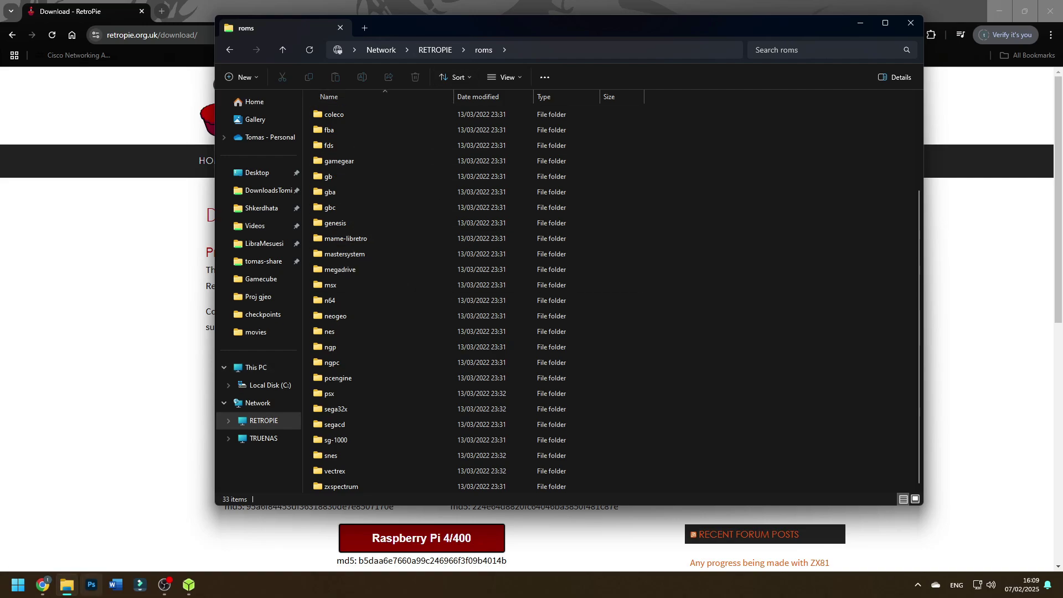
- Open a second File Explorer window and arrange it side by side with the roms window
{"action": "right_click", "coordinate": [67, 585]}
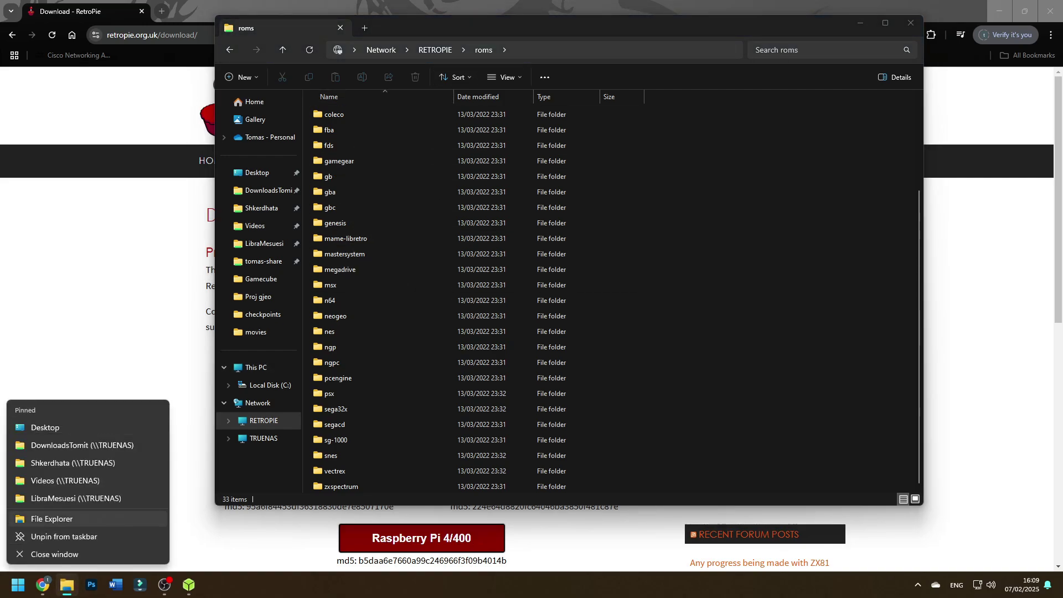
{"action": "left_click", "coordinate": [51, 519]}
{"action": "key", "text": "super+Left"}
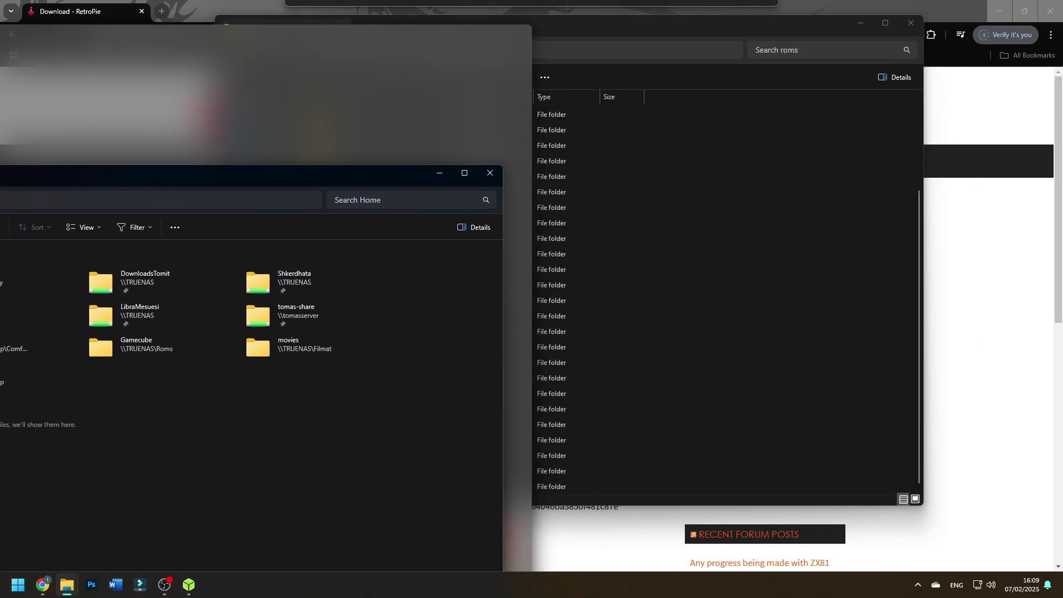
{"action": "left_click", "coordinate": [797, 194]}
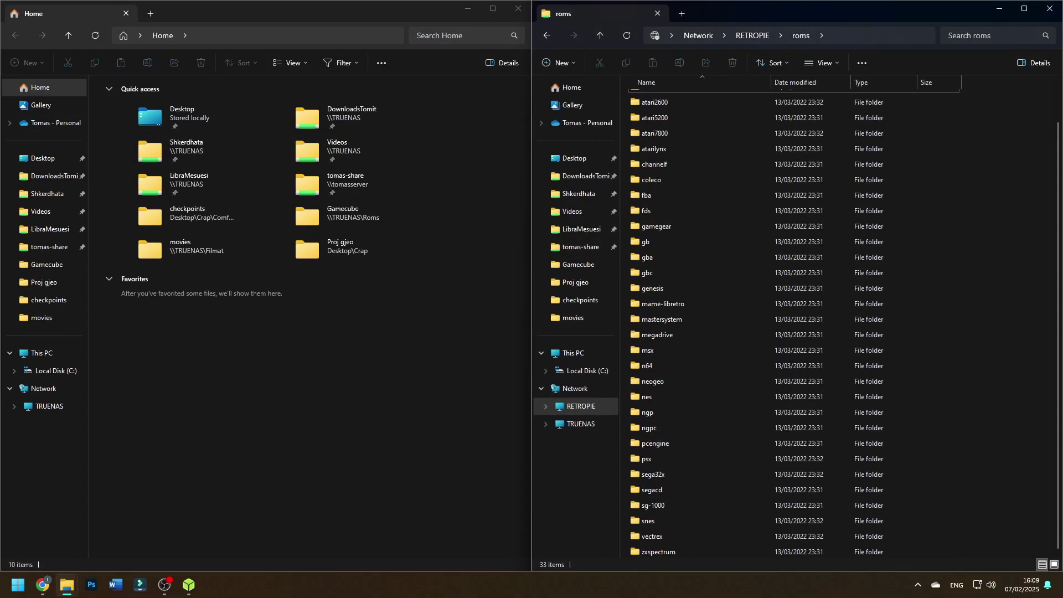
- Open the Nes folder inside the Roms share on TRUENAS in the new File Explorer window
{"action": "left_click", "coordinate": [49, 406]}
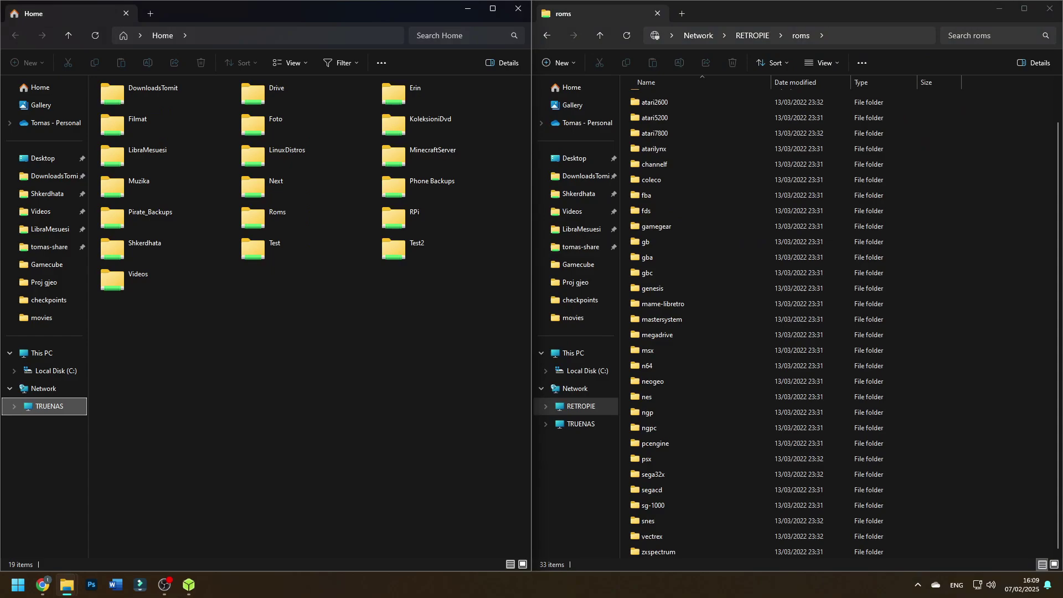
{"action": "left_click", "coordinate": [277, 216]}
{"action": "double_click", "coordinate": [276, 216]}
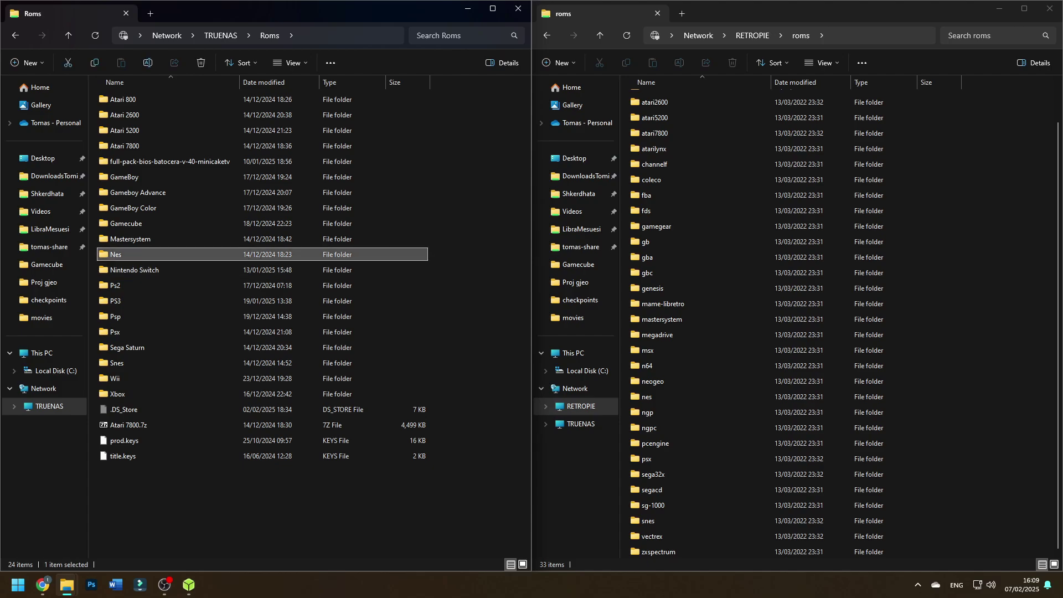
{"action": "double_click", "coordinate": [166, 254]}
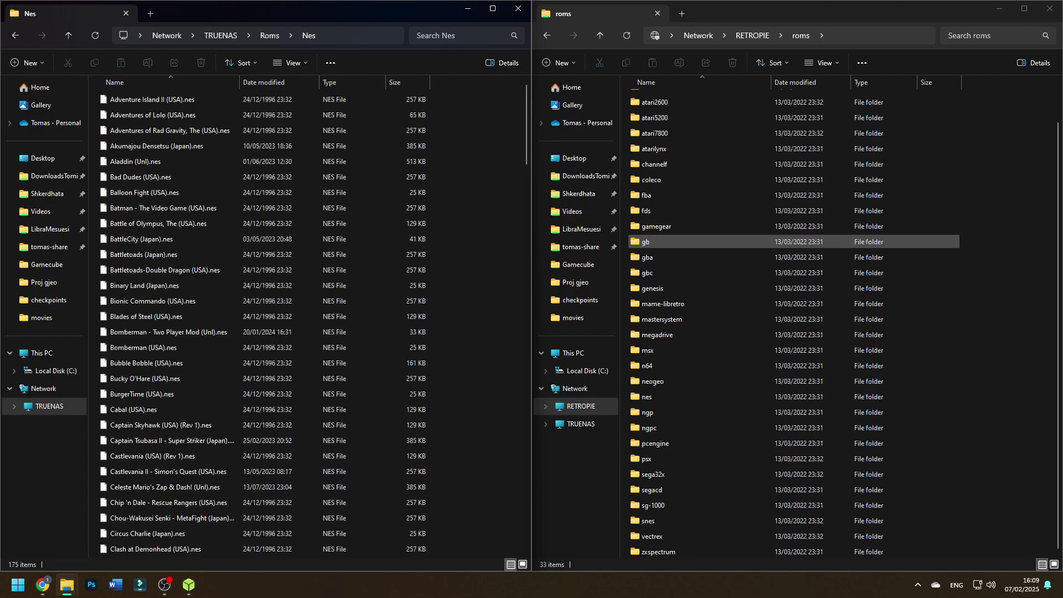
- Open the nes folder under RETROPIE's roms, and browse the game files in the TRUENAS Nes folder
{"action": "left_click", "coordinate": [647, 396]}
{"action": "double_click", "coordinate": [646, 396]}
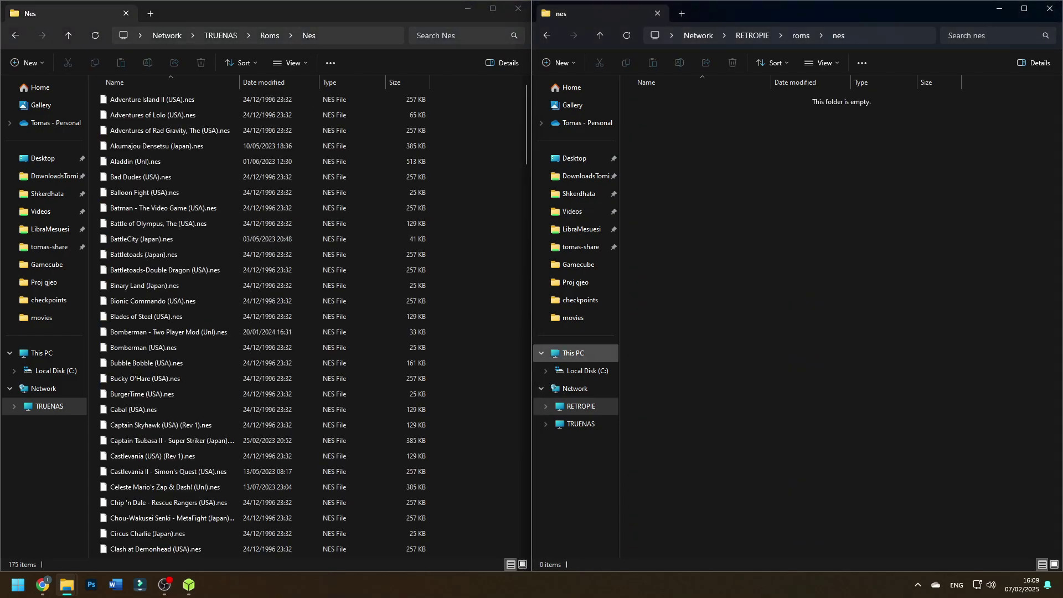
{"action": "key", "text": "alt+Tab"}
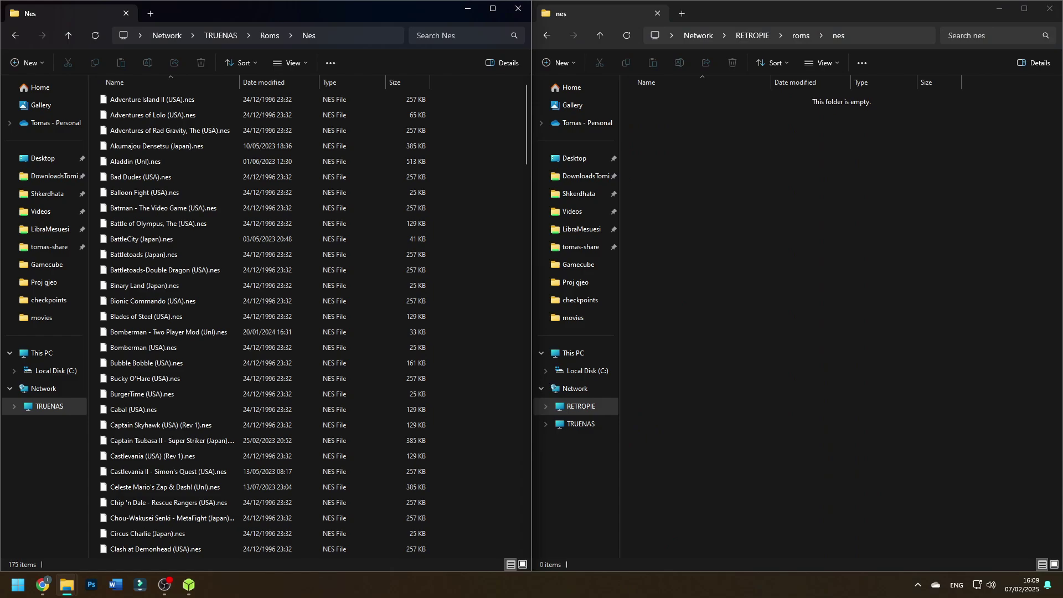
{"action": "scroll", "coordinate": [263, 323], "scroll_direction": "down", "scroll_amount": 13}
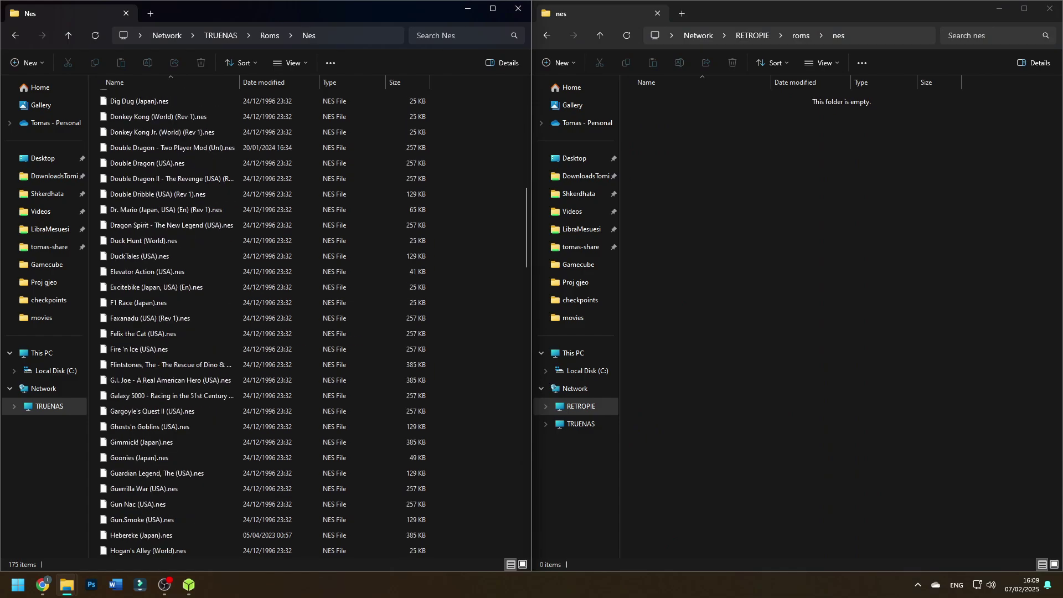
- Copy Super Mario Bros. (World), Super Mario Bros. 2, Super Mario Bros. 3 and Tetris (USA) from TRUENAS's Nes folder into RETROPIE's nes folder
{"action": "scroll", "coordinate": [314, 322], "scroll_direction": "down", "scroll_amount": 20}
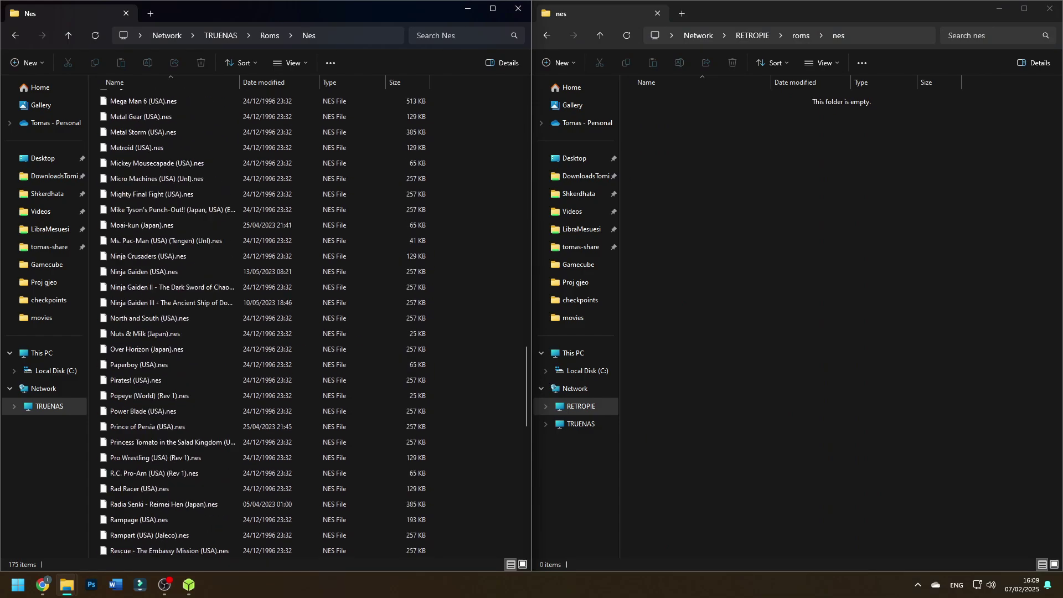
{"action": "scroll", "coordinate": [263, 323], "scroll_direction": "up", "scroll_amount": 4}
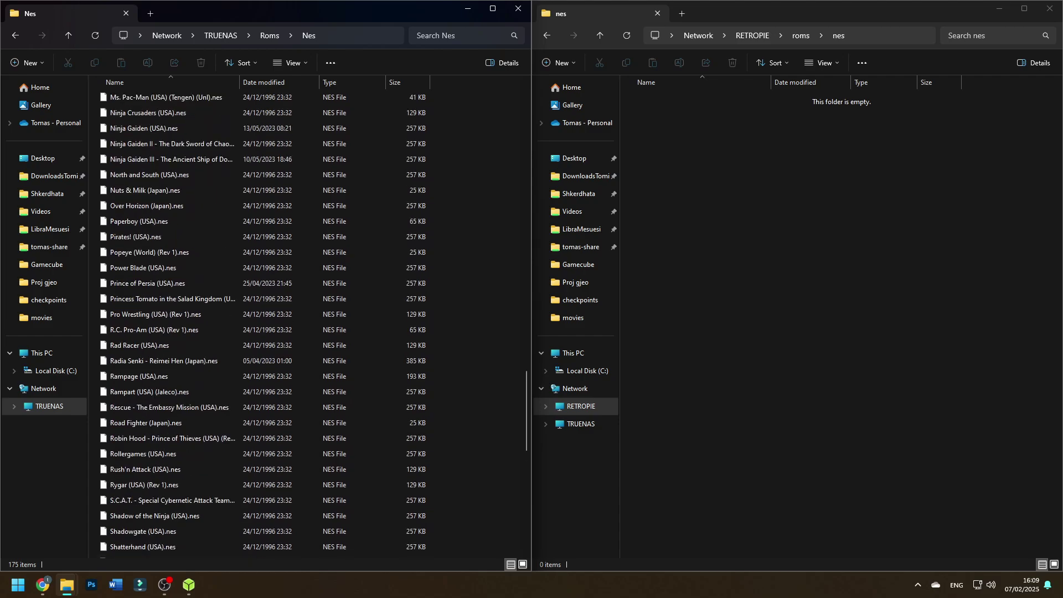
{"action": "key", "text": "m"}
{"action": "scroll", "coordinate": [263, 283], "scroll_direction": "up", "scroll_amount": 3}
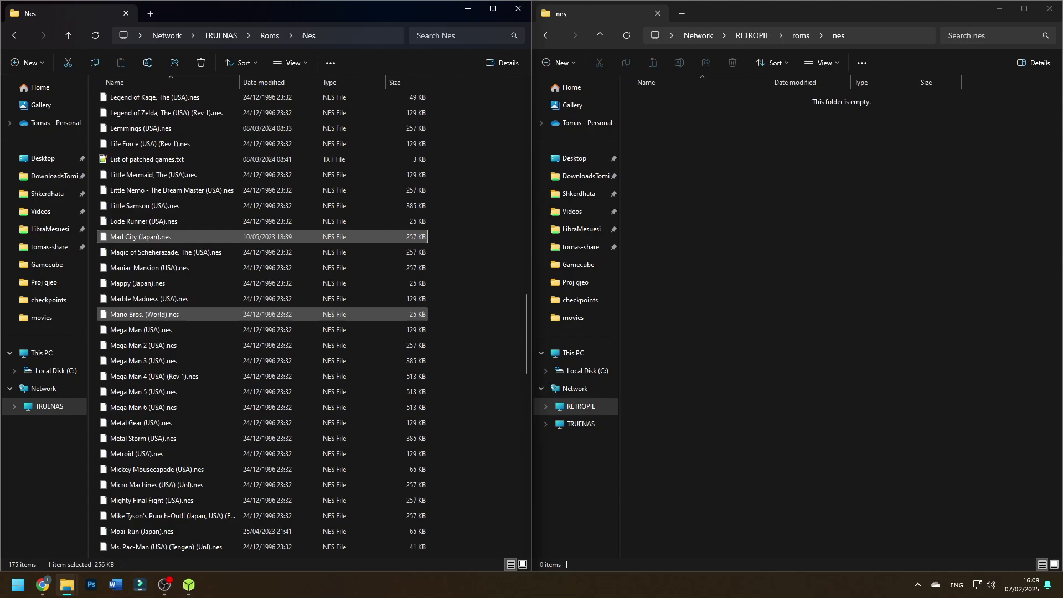
{"action": "scroll", "coordinate": [263, 314], "scroll_direction": "down", "scroll_amount": 12}
{"action": "key", "text": "s"}
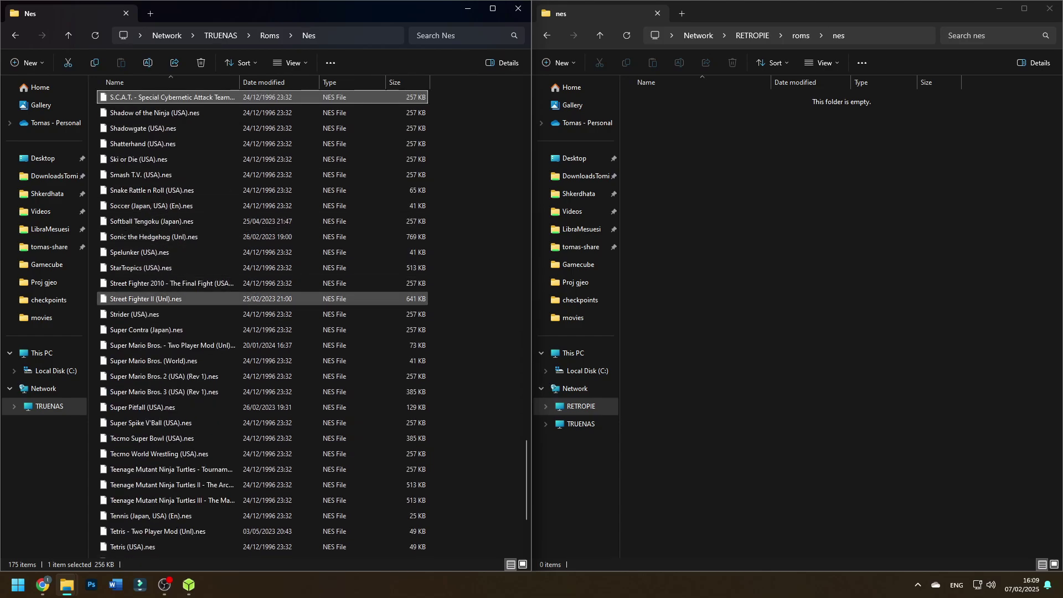
{"action": "left_click", "coordinate": [166, 361]}
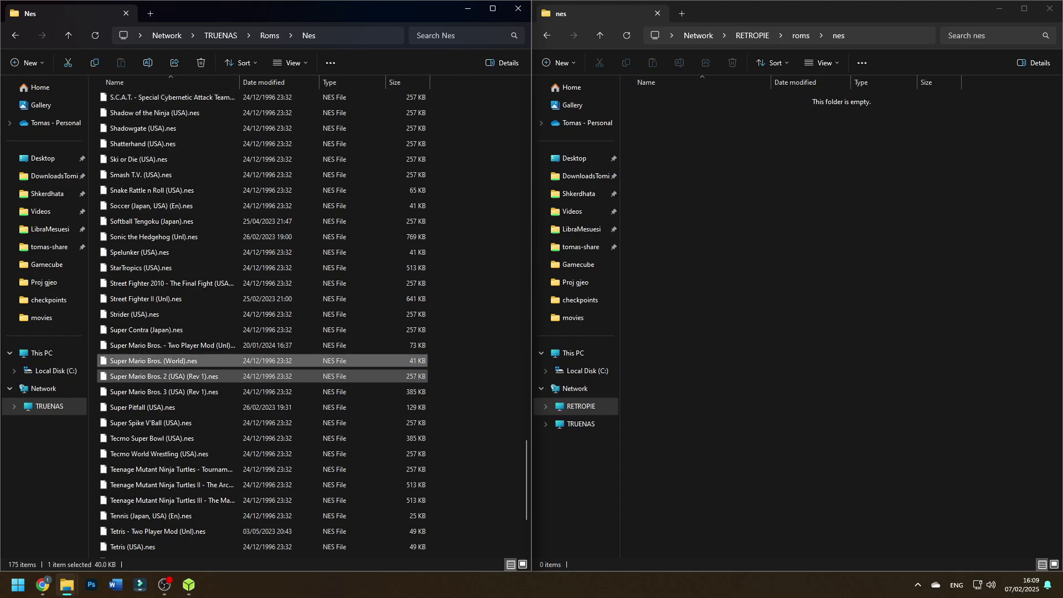
{"action": "left_click", "coordinate": [166, 376], "text": "ctrl"}
{"action": "left_click", "coordinate": [166, 391], "text": "ctrl"}
{"action": "left_click_drag", "start_coordinate": [166, 392], "coordinate": [614, 320]}
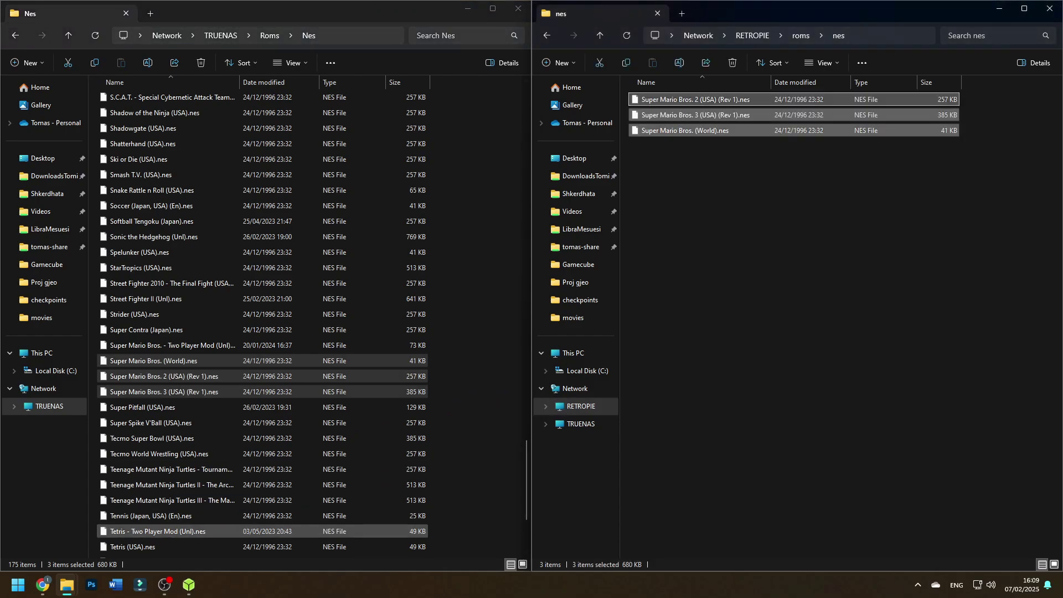
{"action": "left_click_drag", "start_coordinate": [279, 547], "coordinate": [814, 387]}
{"action": "left_click", "coordinate": [476, 515]}
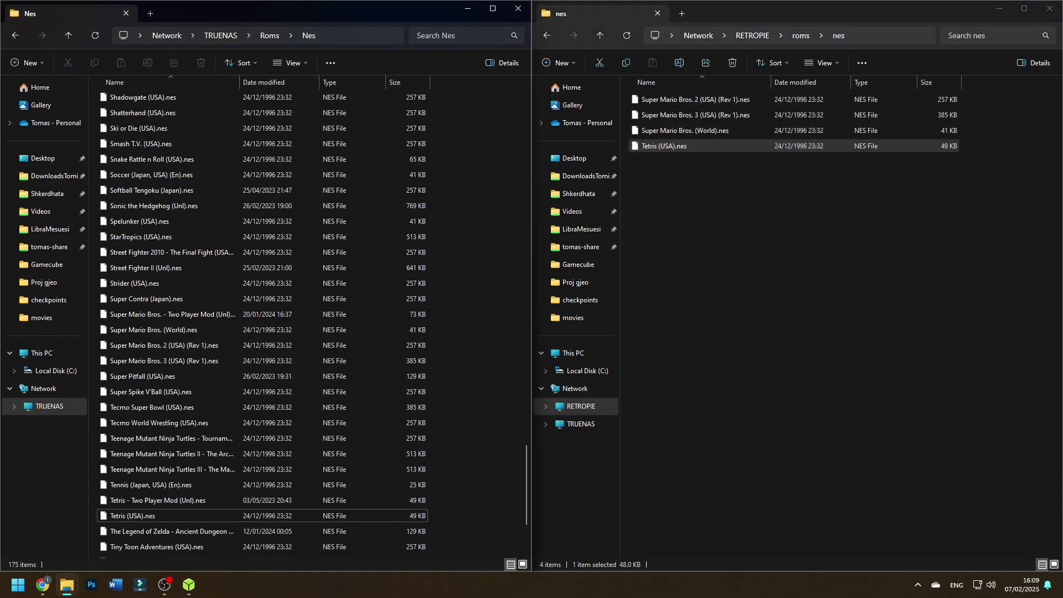
- Copy the Mega Man games, from Mega Man VII through Mega Man's Soccer, from TRUENAS's Snes folder into RETROPIE's snes folder
{"action": "key", "text": "BackSpace"}
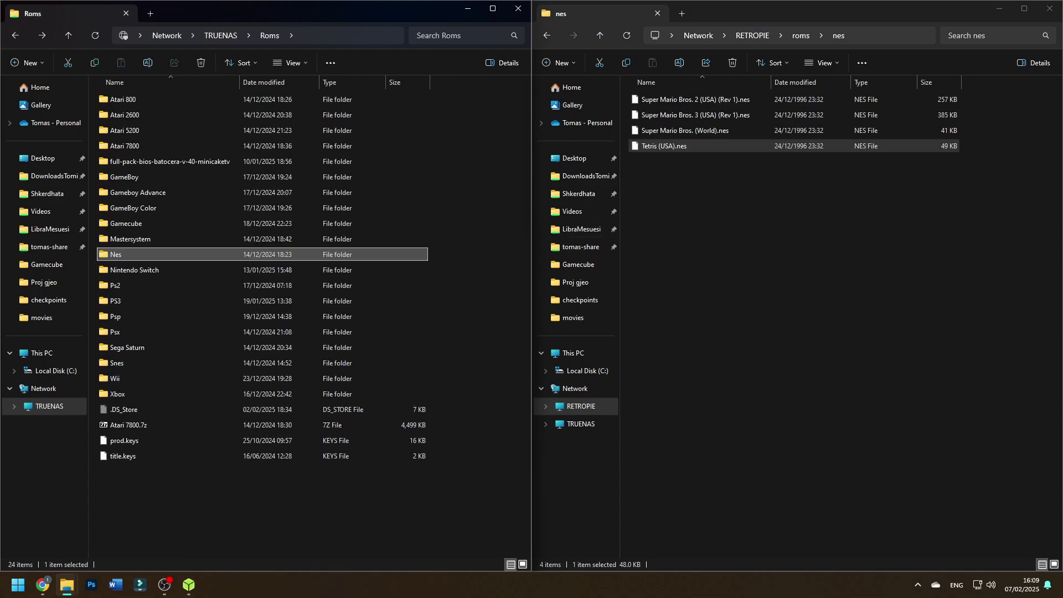
{"action": "left_click", "coordinate": [117, 362]}
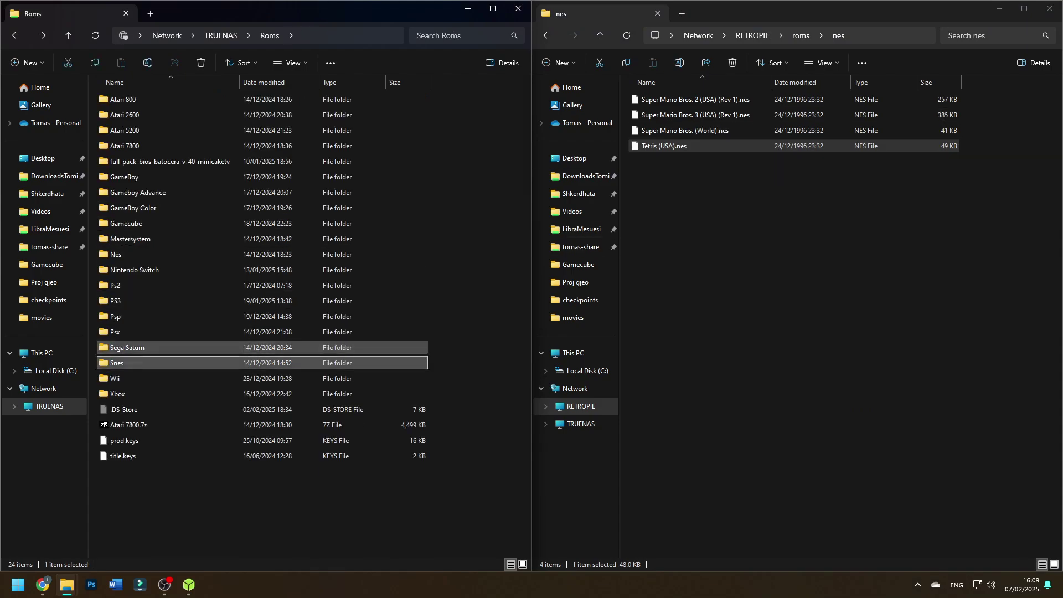
{"action": "key", "text": "Return"}
{"action": "scroll", "coordinate": [166, 317], "scroll_direction": "down", "scroll_amount": 5}
{"action": "scroll", "coordinate": [166, 179], "scroll_direction": "down", "scroll_amount": 8}
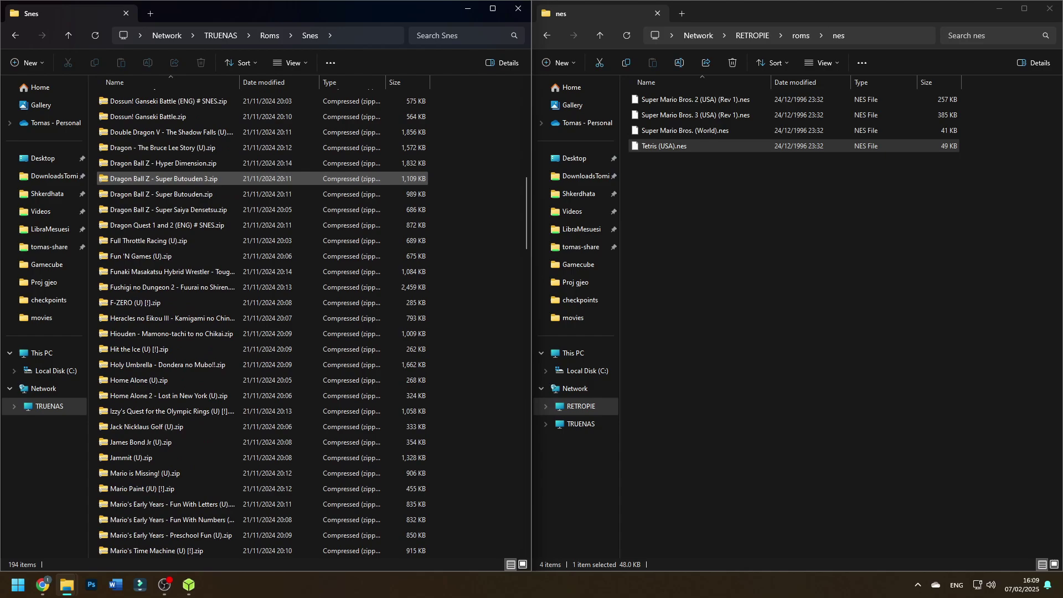
{"action": "scroll", "coordinate": [166, 179], "scroll_direction": "down", "scroll_amount": 11}
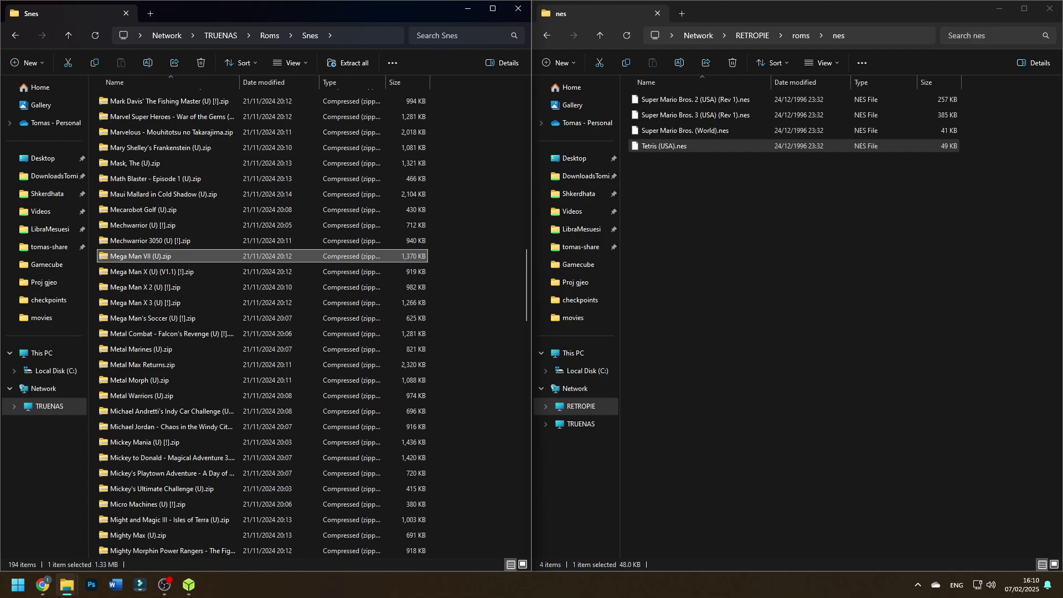
{"action": "left_click", "coordinate": [149, 318], "text": "shift"}
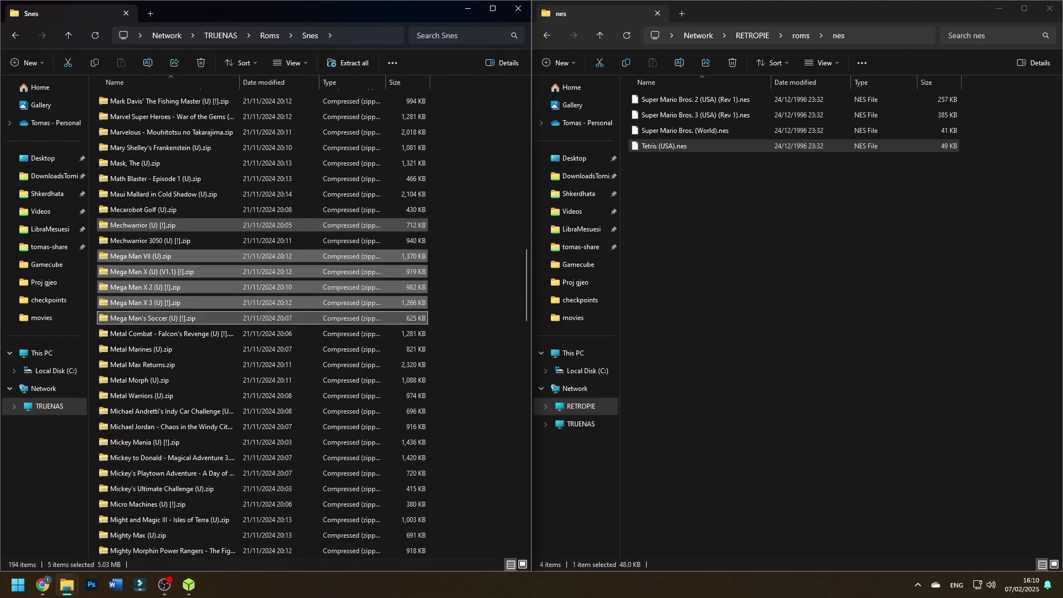
{"action": "left_click", "coordinate": [800, 35]}
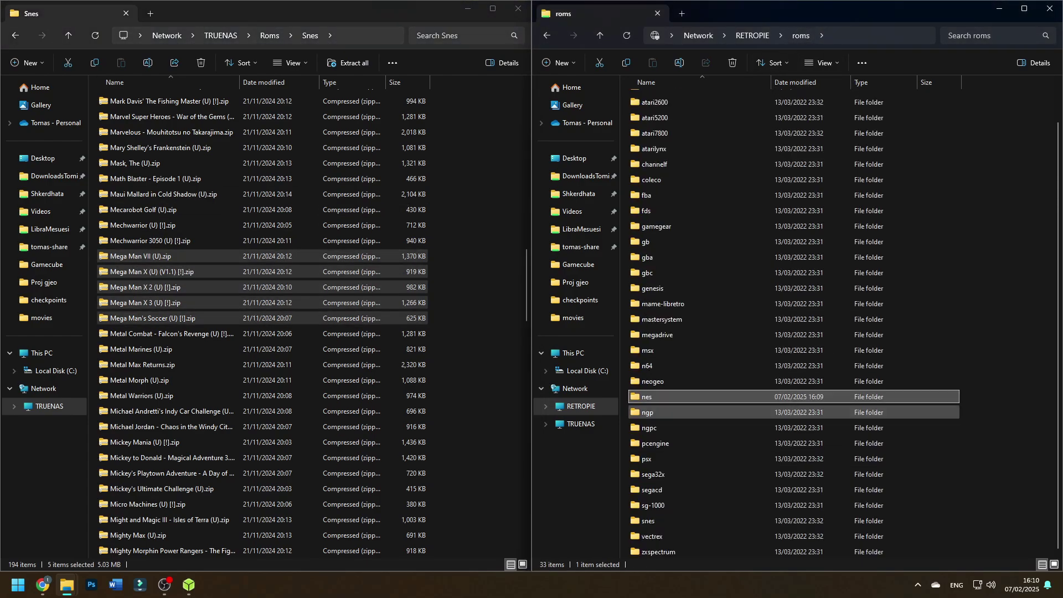
{"action": "double_click", "coordinate": [648, 521]}
{"action": "left_click_drag", "start_coordinate": [149, 286], "coordinate": [812, 283]}
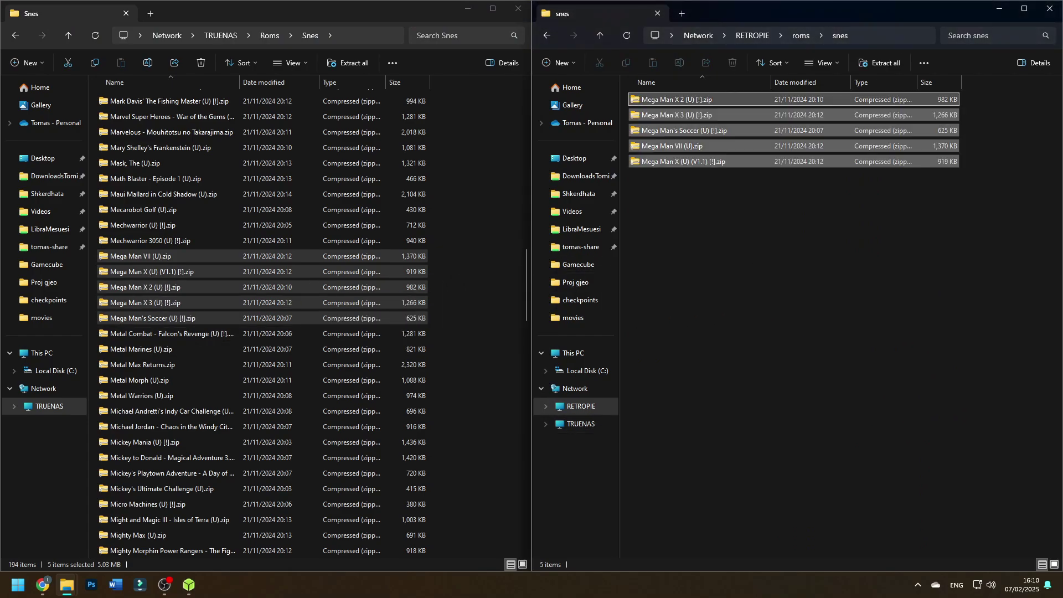
- Copy the Pokemon games, from Emerald Version through Pokemon Pinball, from TRUENAS's Gameboy Advance folder into RETROPIE's gba folder
{"action": "key", "text": "alt+Left"}
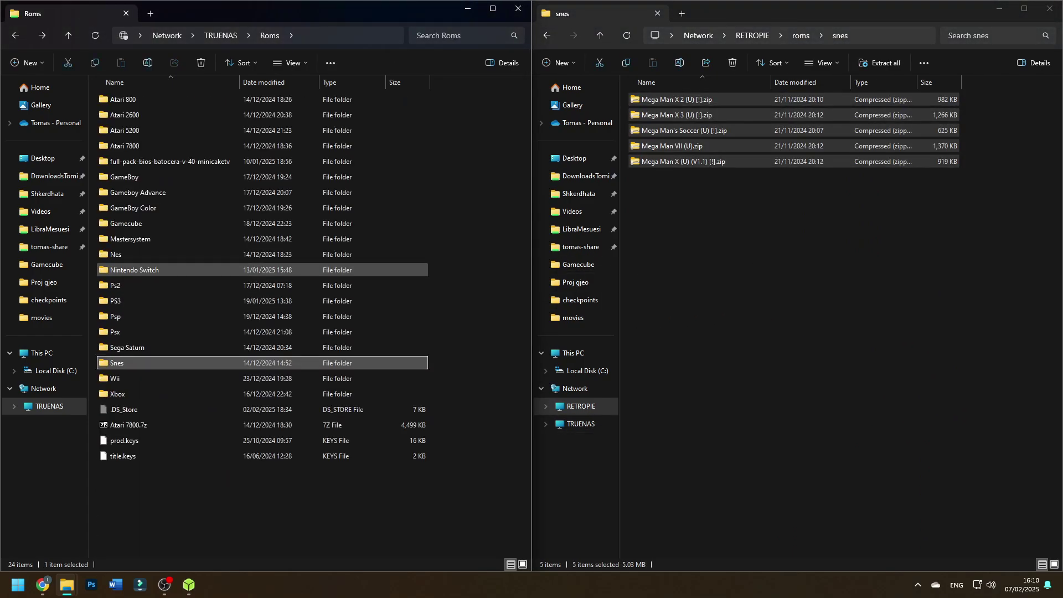
{"action": "double_click", "coordinate": [138, 192]}
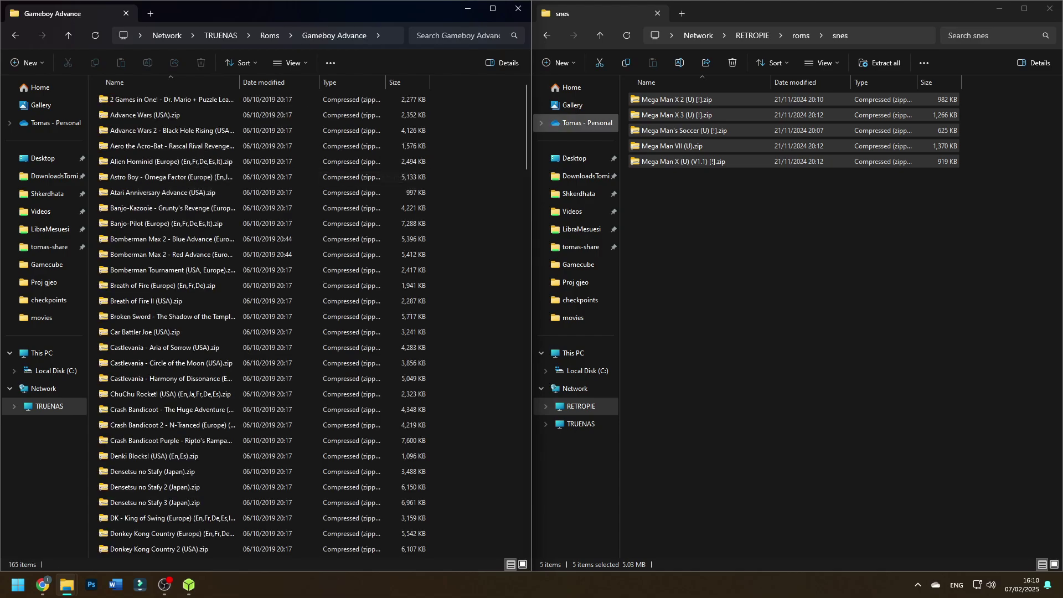
{"action": "left_click", "coordinate": [801, 36]}
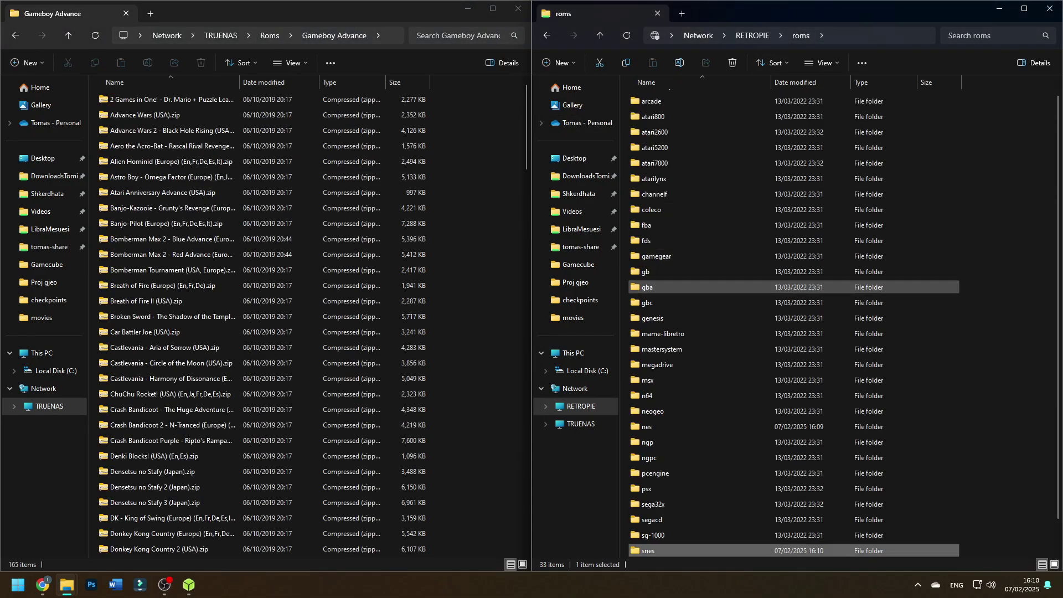
{"action": "double_click", "coordinate": [664, 286]}
{"action": "scroll", "coordinate": [221, 411], "scroll_direction": "down", "scroll_amount": 8}
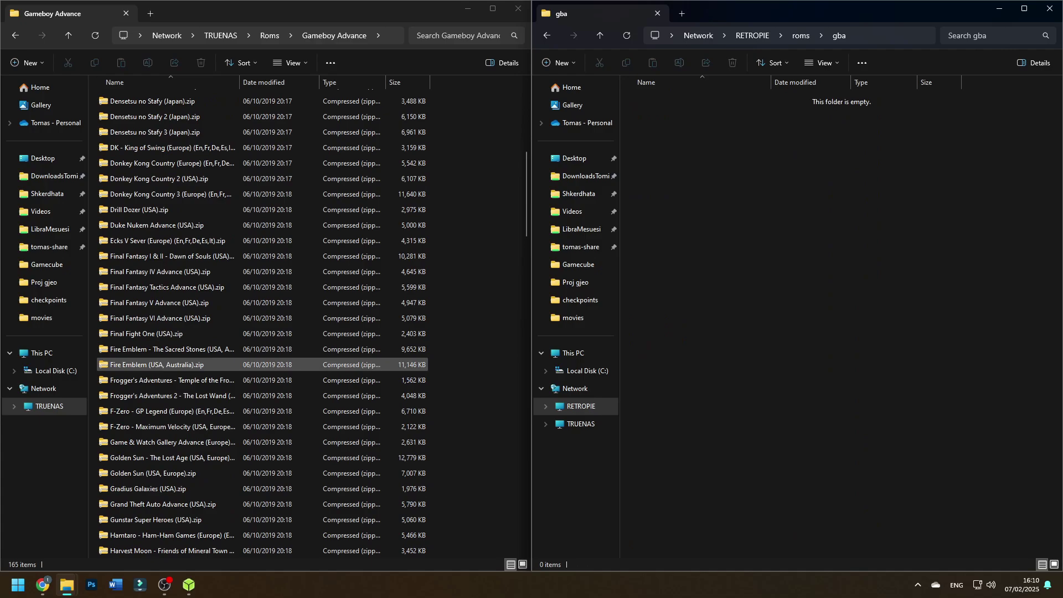
{"action": "scroll", "coordinate": [222, 411], "scroll_direction": "down", "scroll_amount": 14}
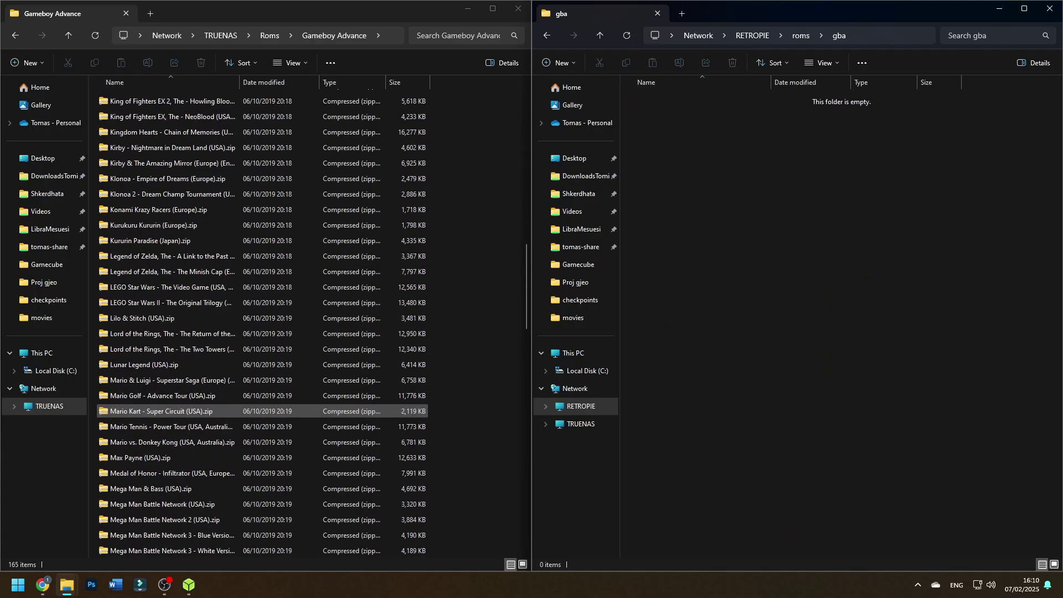
{"action": "scroll", "coordinate": [222, 411], "scroll_direction": "down", "scroll_amount": 7}
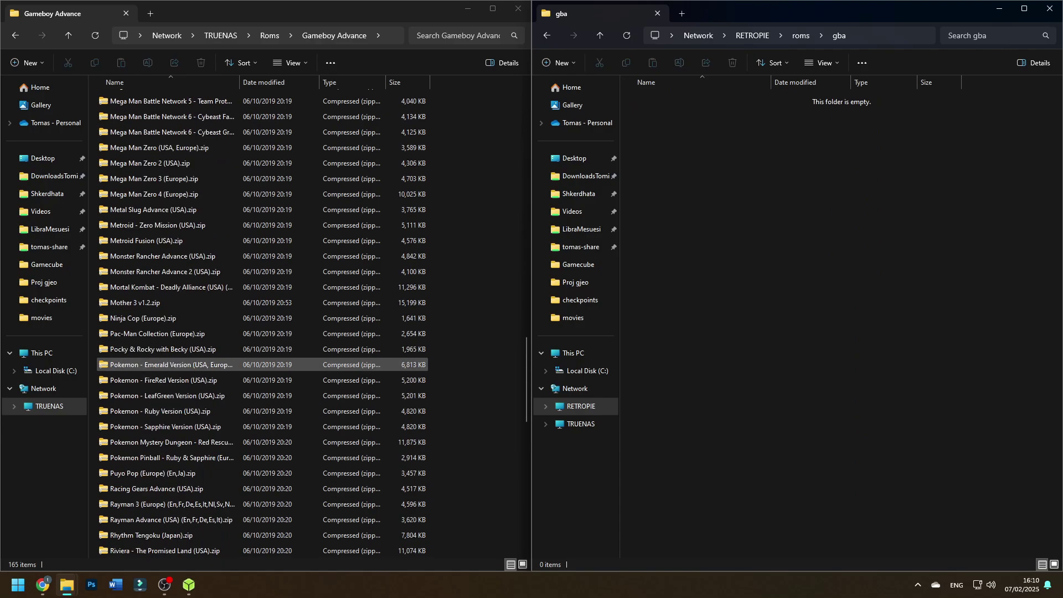
{"action": "left_click_drag", "start_coordinate": [452, 363], "coordinate": [793, 337]}
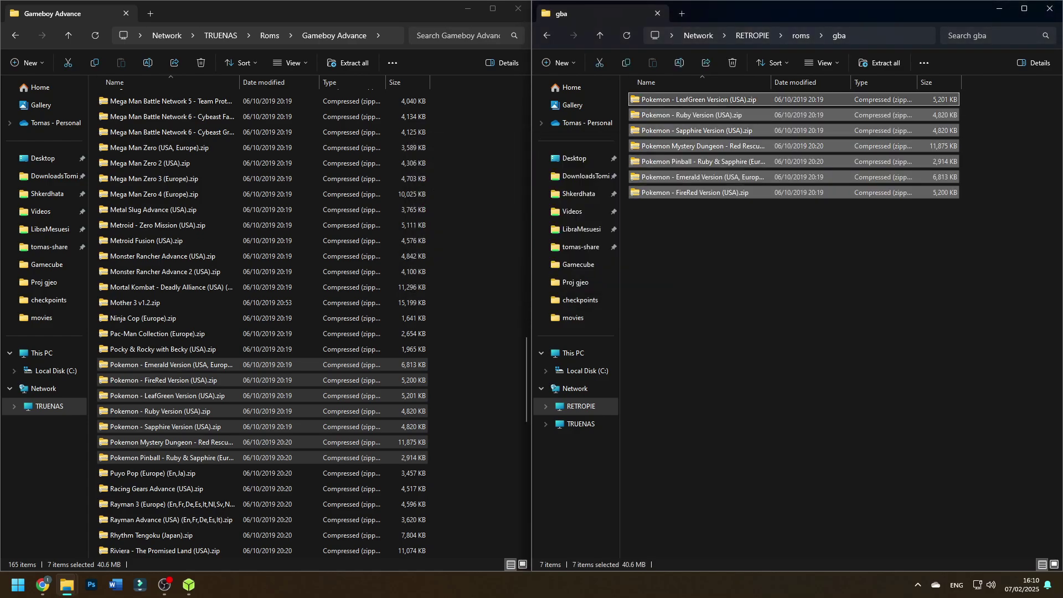
- Return both File Explorer windows to their roms folders and look over RETROPIE's console folders
{"action": "key", "text": "alt+Up"}
{"action": "key", "text": "alt+Tab"}
{"action": "key", "text": "alt+Up"}
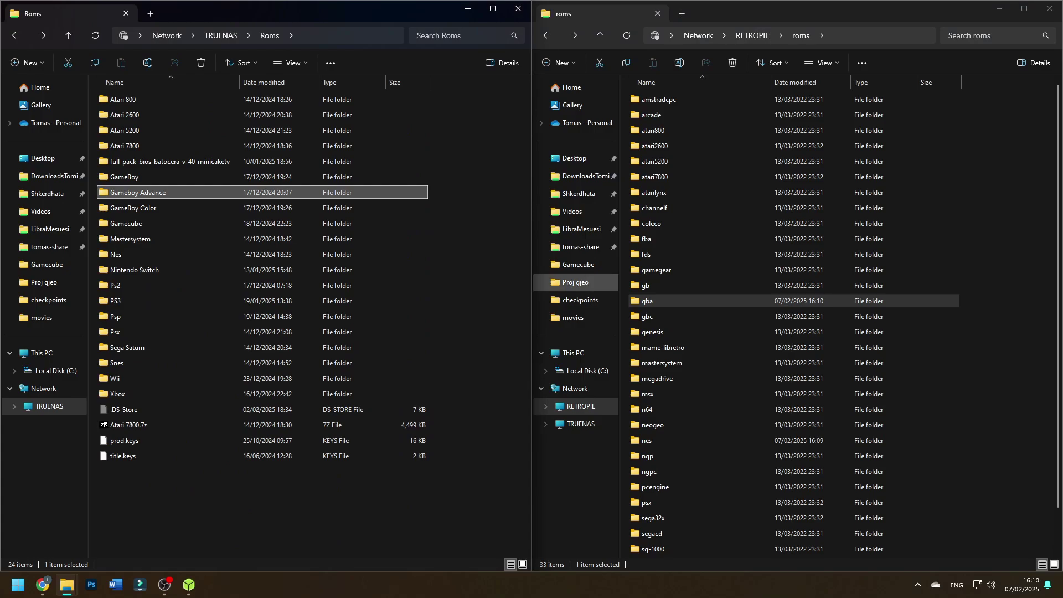
{"action": "scroll", "coordinate": [720, 303], "scroll_direction": "down", "scroll_amount": 1}
{"action": "scroll", "coordinate": [720, 303], "scroll_direction": "up", "scroll_amount": 1}
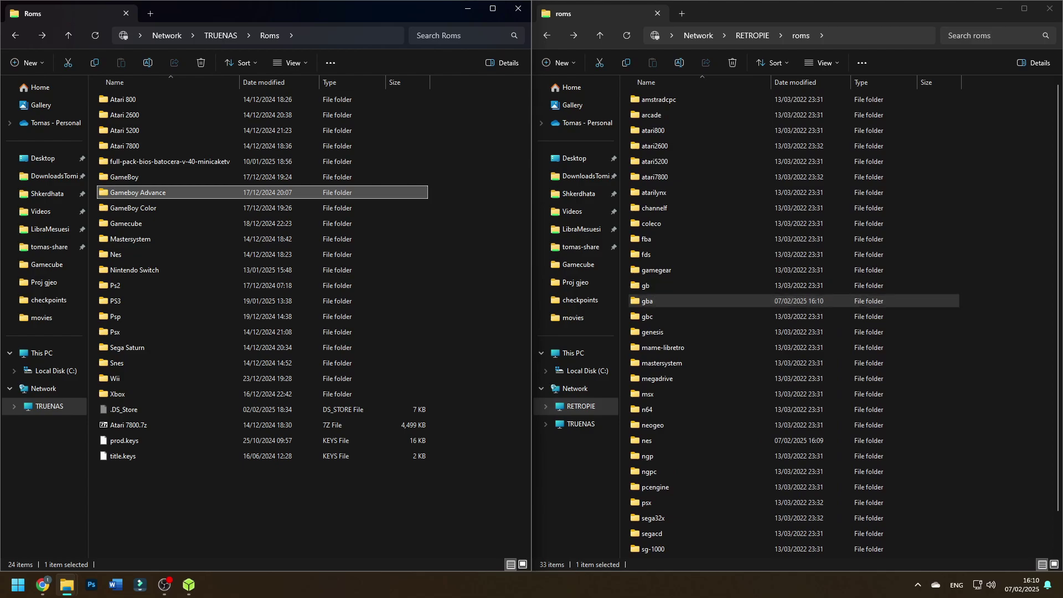
{"action": "scroll", "coordinate": [720, 272], "scroll_direction": "down", "scroll_amount": 1}
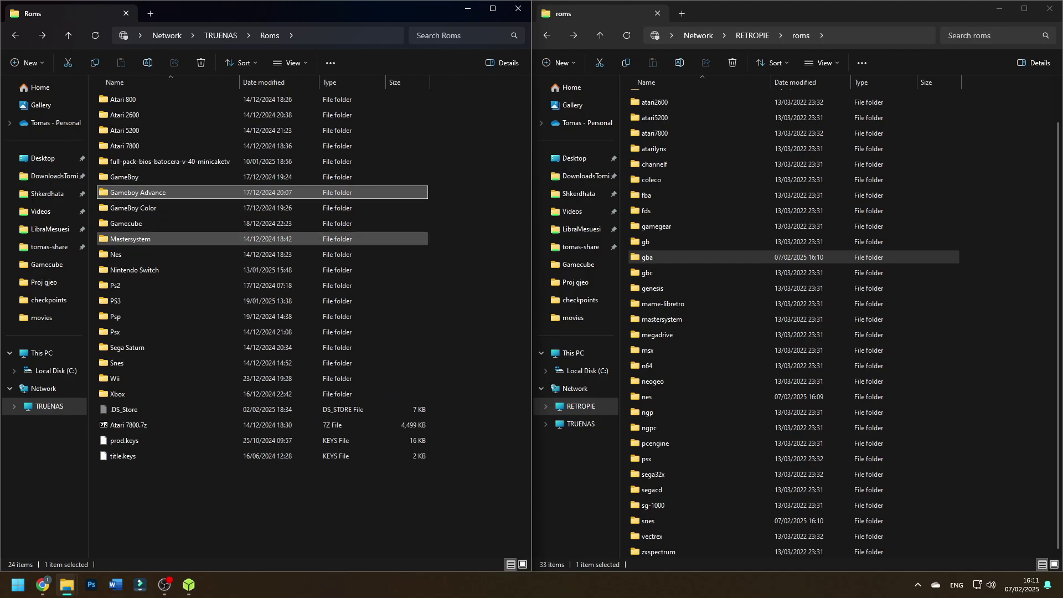
- Copy the games from Alex Kidd in Miracle World 2 through Captain Silver (USA) from TRUENAS's Mastersystem folder into RETROPIE's mastersystem folder
{"action": "double_click", "coordinate": [130, 238]}
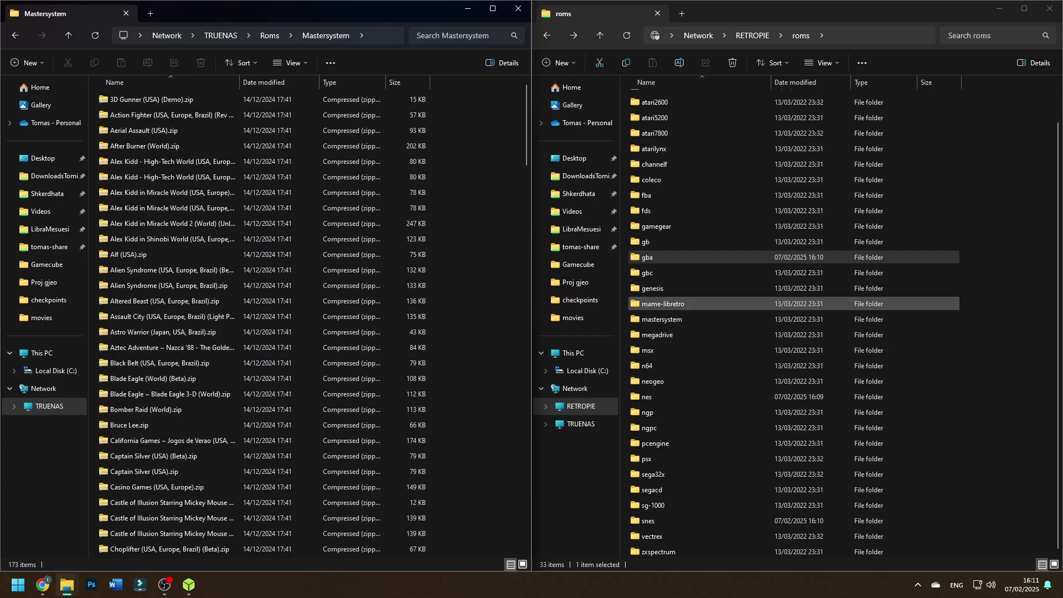
{"action": "double_click", "coordinate": [662, 320]}
{"action": "left_click_drag", "start_coordinate": [464, 226], "coordinate": [368, 478]}
{"action": "left_click_drag", "start_coordinate": [319, 354], "coordinate": [844, 370]}
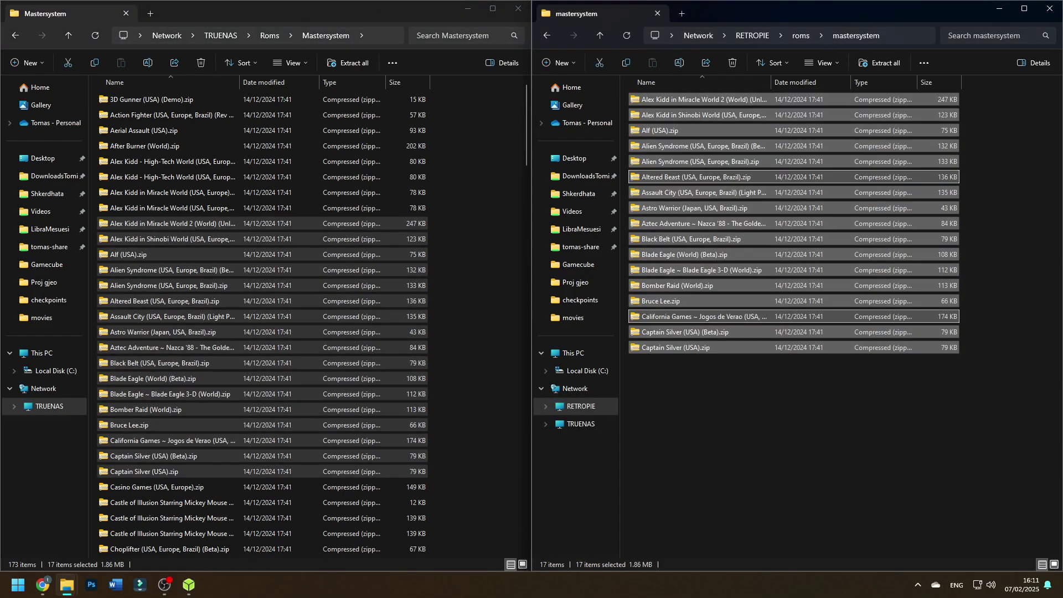
{"action": "left_click", "coordinate": [476, 300]}
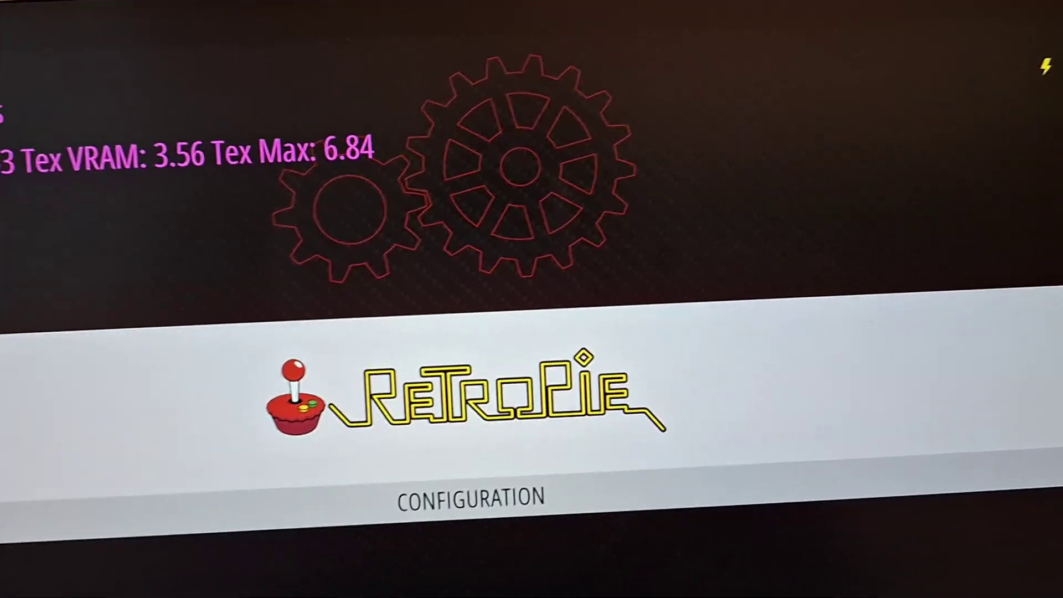
- Switch to EmulationStation on the RetroPie device and restart it, confirming the restart
{"action": "key", "text": "Return"}
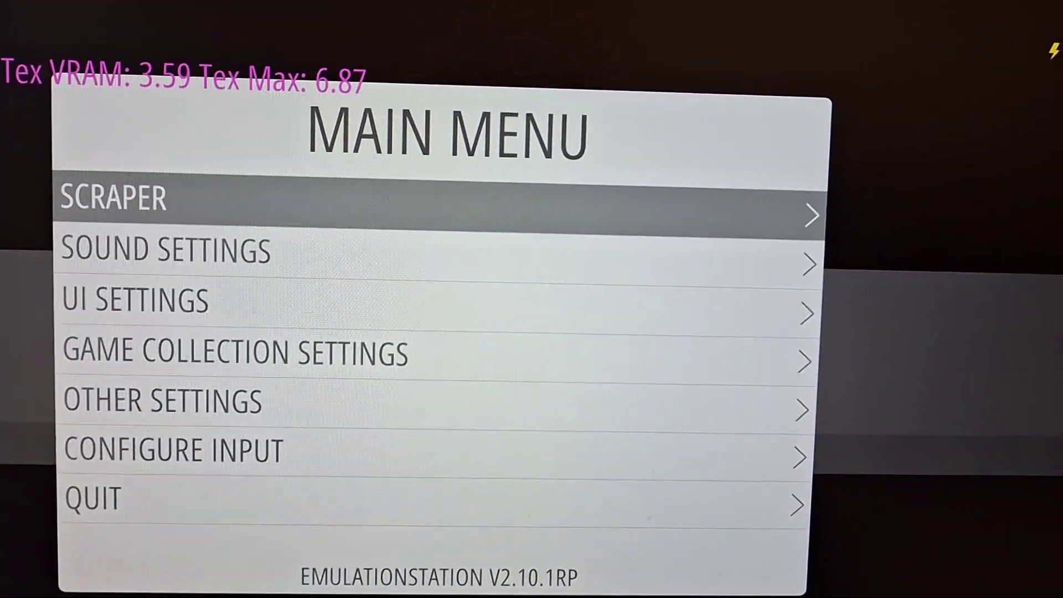
{"action": "key", "text": "Down"}
{"action": "key", "text": "Down"}
{"action": "key", "text": "Down"}
{"action": "key", "text": "Down"}
{"action": "key", "text": "Down"}
{"action": "key", "text": "Return"}
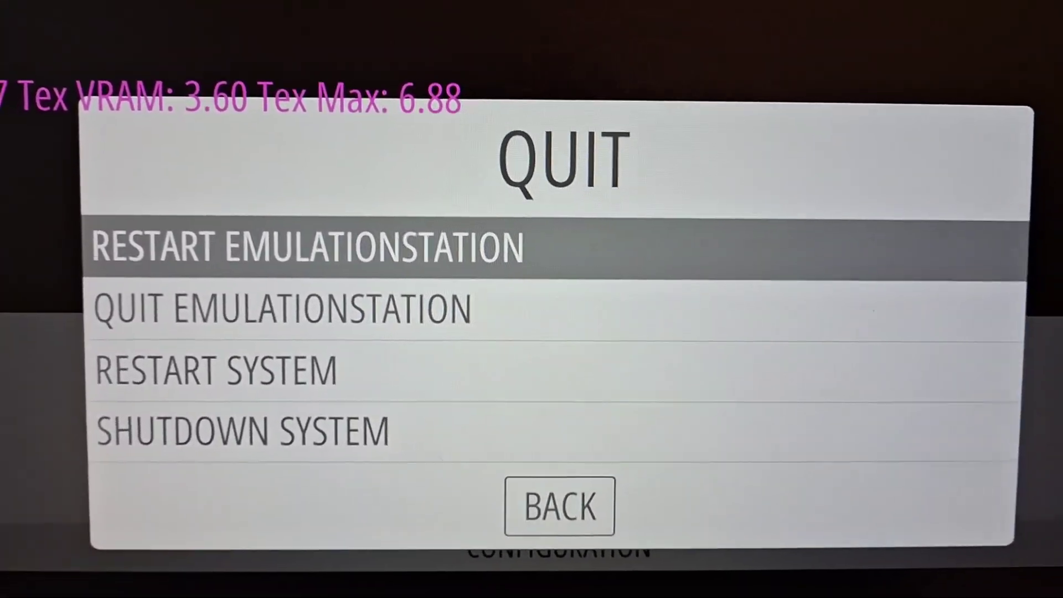
{"action": "key", "text": "Return"}
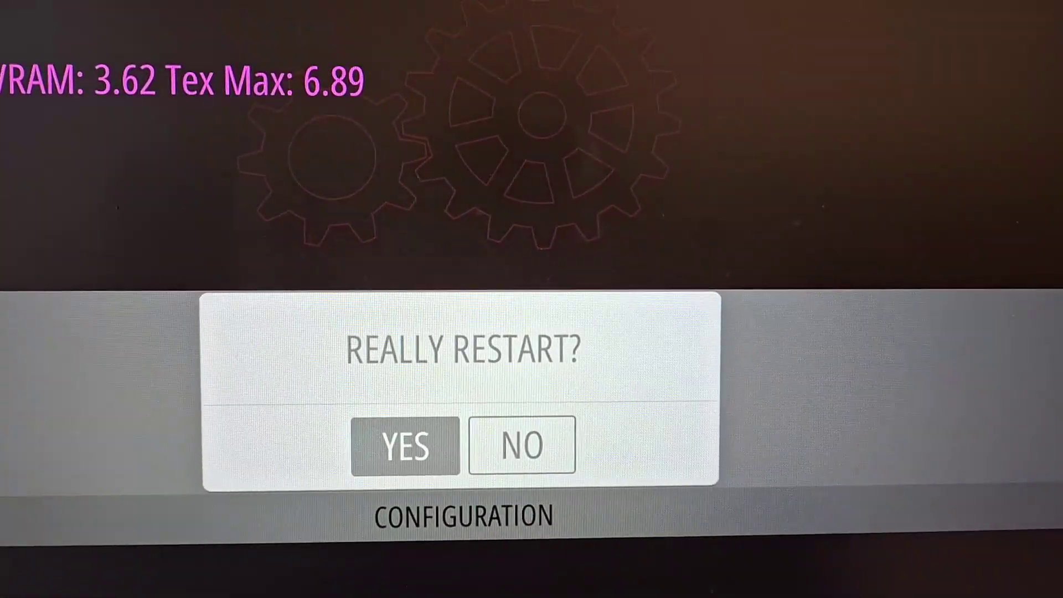
{"action": "key", "text": "Return"}
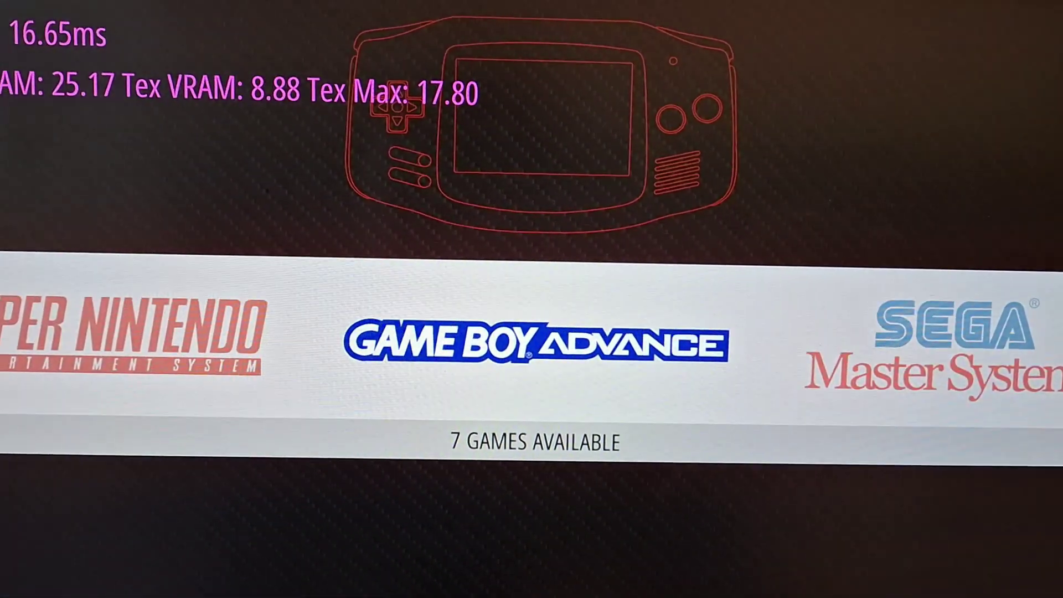
- Look through the Super Nintendo game list and return to the system selection
{"action": "key", "text": "Left"}
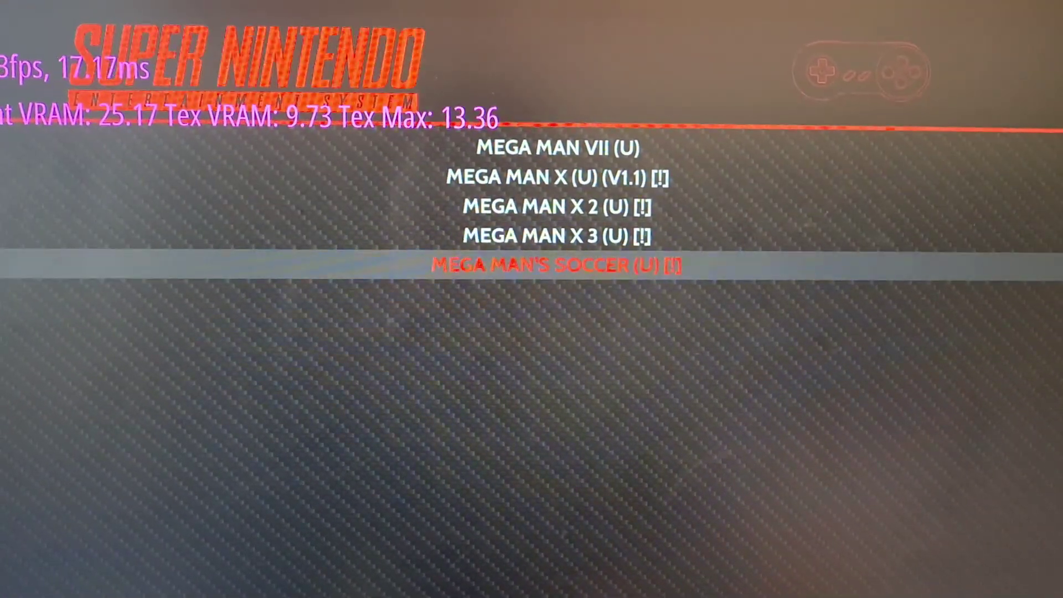
{"action": "key", "text": "Escape"}
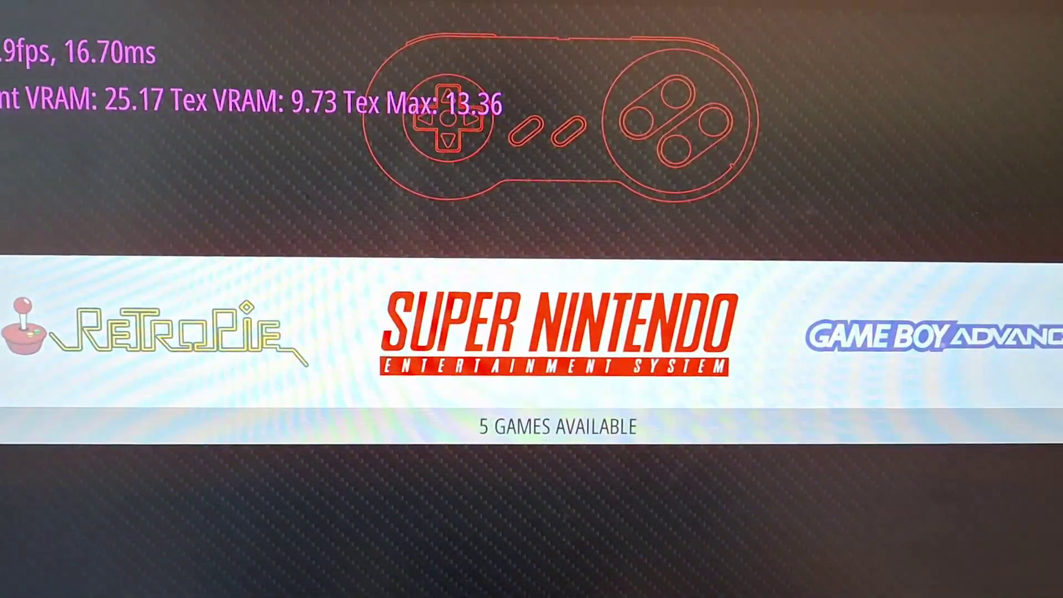
- Open the scraper settings in EmulationStation
{"action": "key", "text": "Return"}
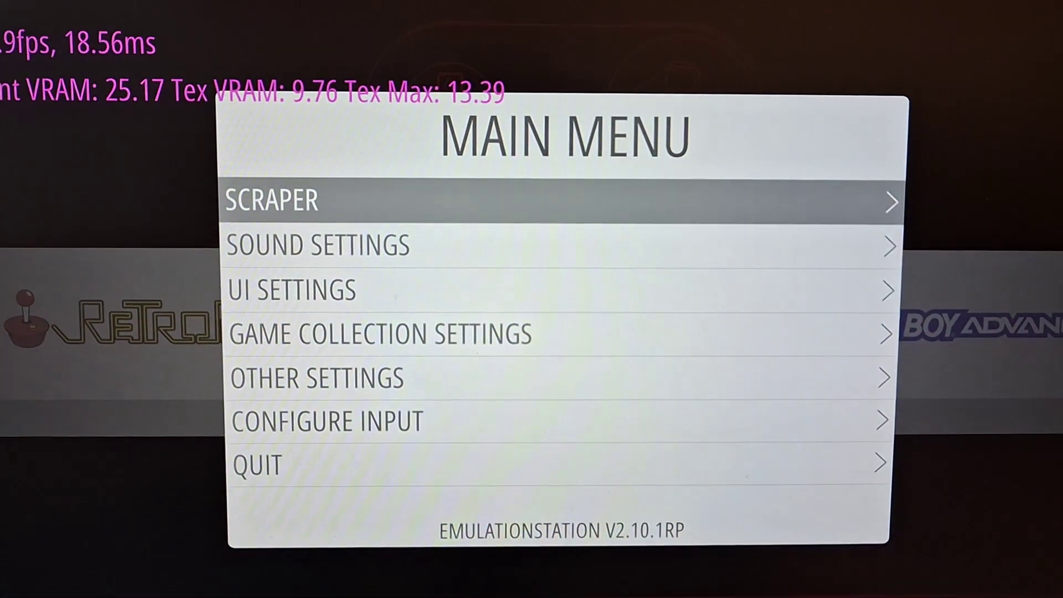
{"action": "key", "text": "Return"}
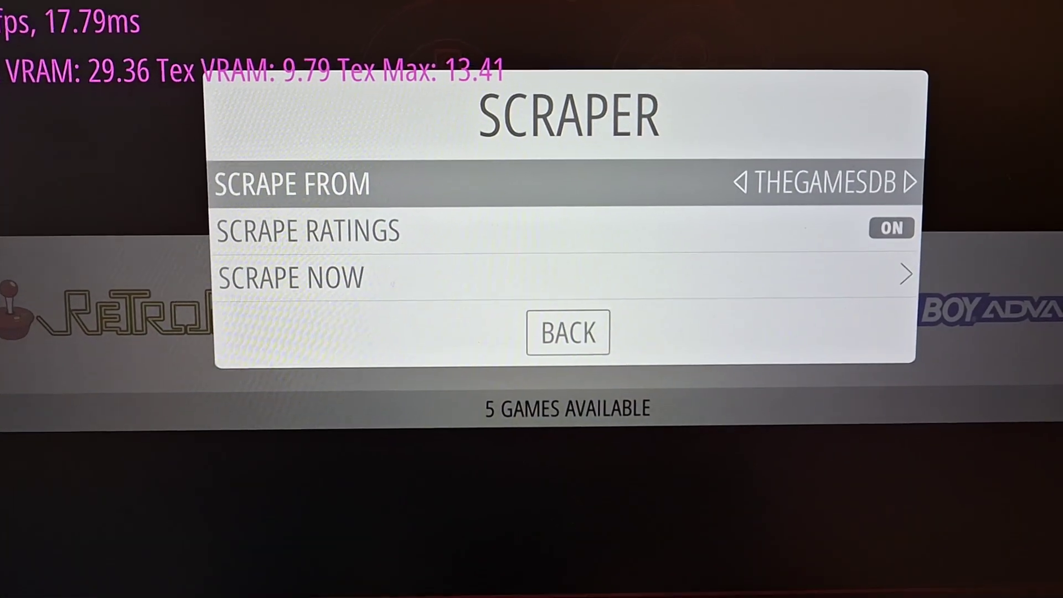